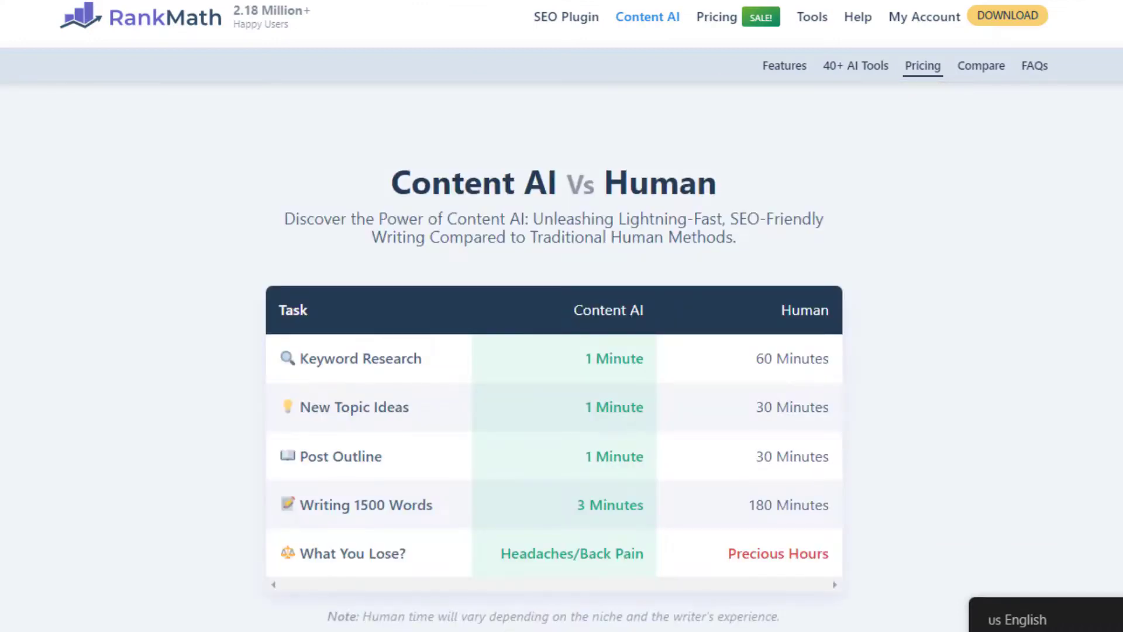
{"action": "scroll", "coordinate": [562, 351], "scroll_direction": "down", "scroll_amount": 2}
{"action": "scroll", "coordinate": [561, 351], "scroll_direction": "down", "scroll_amount": 3}
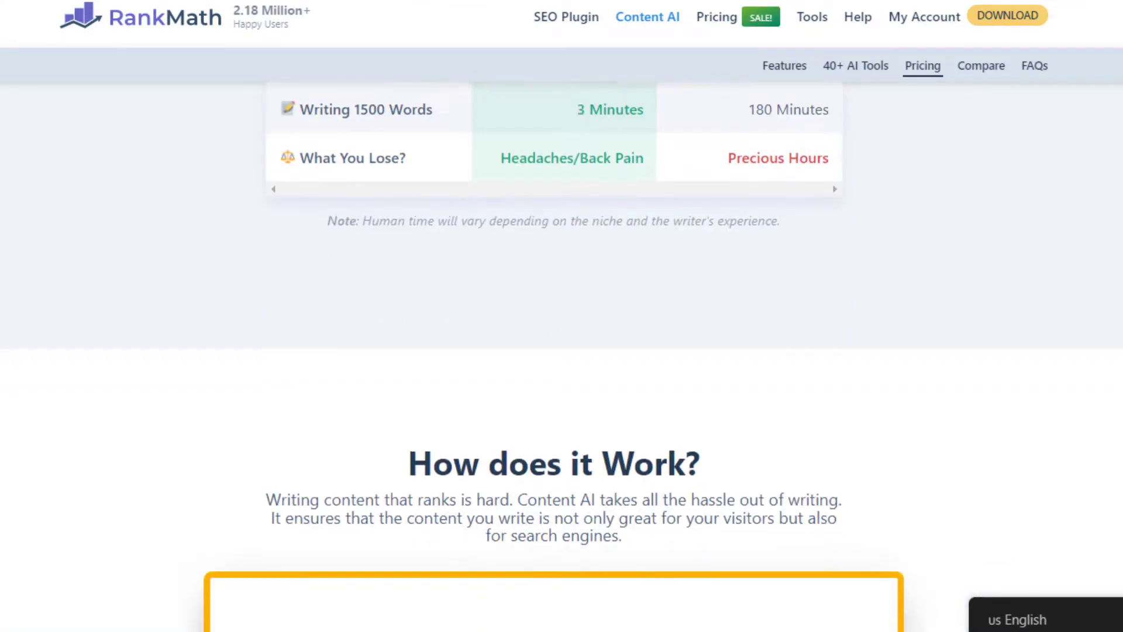
{"action": "scroll", "coordinate": [562, 351], "scroll_direction": "down", "scroll_amount": 2}
{"action": "scroll", "coordinate": [562, 351], "scroll_direction": "down", "scroll_amount": 6}
{"action": "scroll", "coordinate": [562, 351], "scroll_direction": "down", "scroll_amount": 2}
{"action": "scroll", "coordinate": [562, 352], "scroll_direction": "down", "scroll_amount": 2}
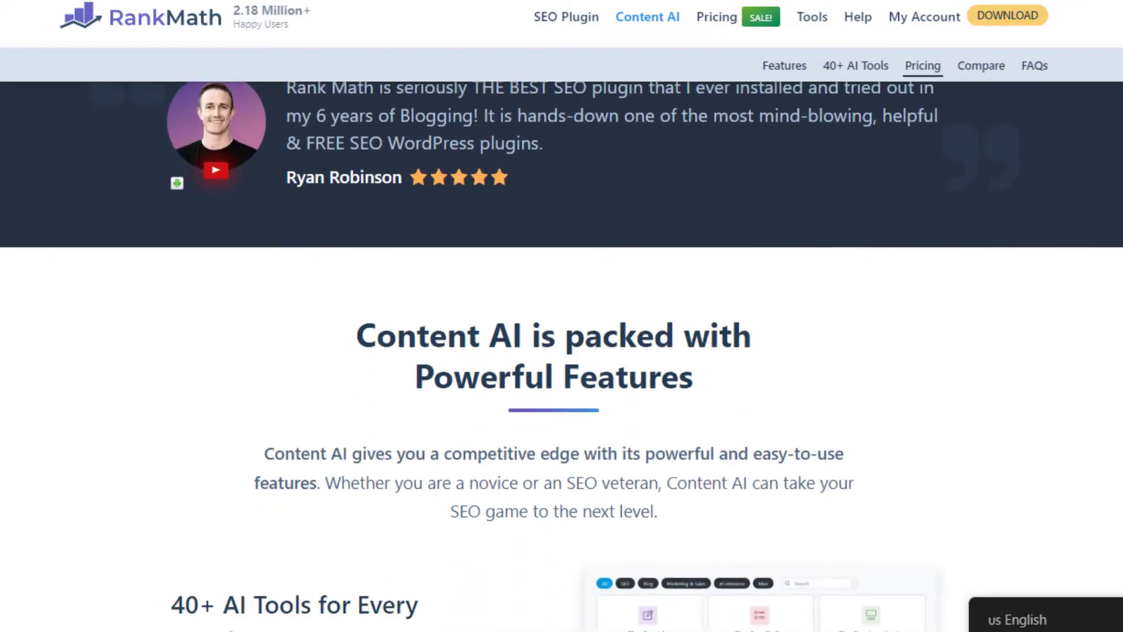
{"action": "scroll", "coordinate": [562, 352], "scroll_direction": "down", "scroll_amount": 2}
{"action": "scroll", "coordinate": [562, 351], "scroll_direction": "down", "scroll_amount": 3}
{"action": "scroll", "coordinate": [562, 351], "scroll_direction": "down", "scroll_amount": 2}
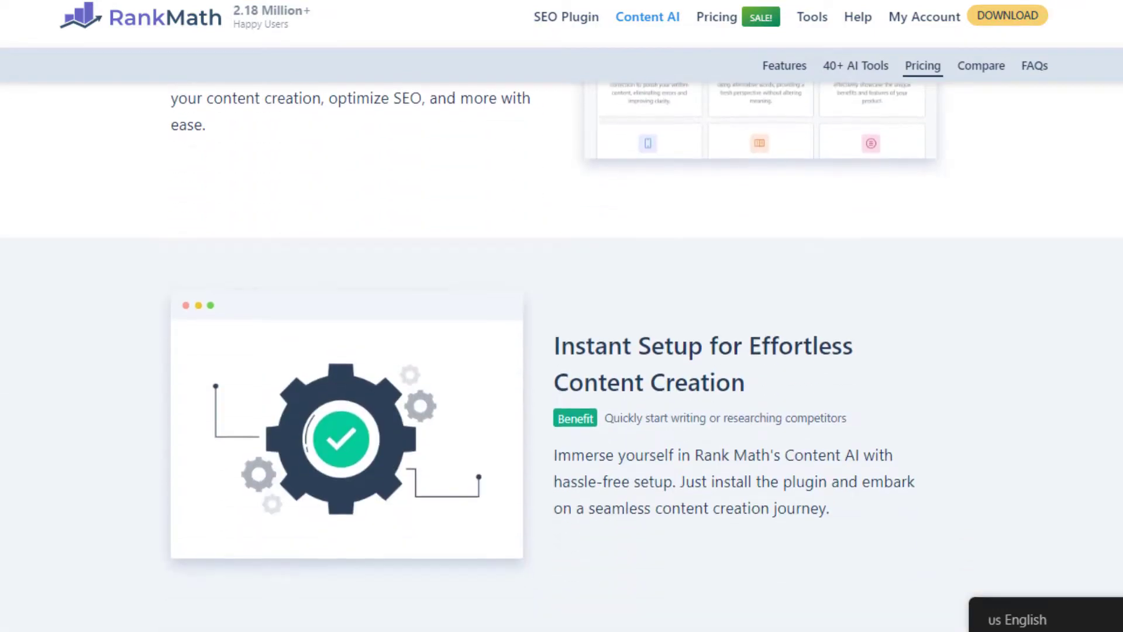
{"action": "scroll", "coordinate": [561, 351], "scroll_direction": "down", "scroll_amount": 3}
{"action": "scroll", "coordinate": [561, 352], "scroll_direction": "down", "scroll_amount": 4}
{"action": "scroll", "coordinate": [562, 352], "scroll_direction": "down", "scroll_amount": 4}
{"action": "scroll", "coordinate": [562, 351], "scroll_direction": "down", "scroll_amount": 5}
{"action": "scroll", "coordinate": [562, 351], "scroll_direction": "down", "scroll_amount": 3}
{"action": "scroll", "coordinate": [562, 352], "scroll_direction": "down", "scroll_amount": 2}
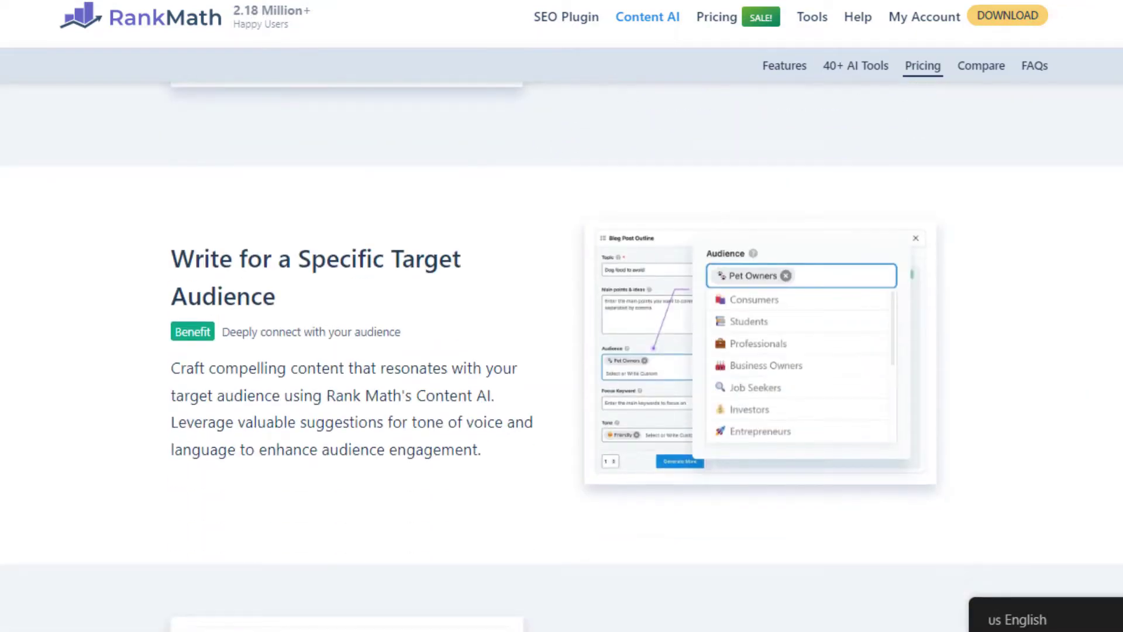
{"action": "scroll", "coordinate": [562, 352], "scroll_direction": "down", "scroll_amount": 4}
{"action": "scroll", "coordinate": [562, 351], "scroll_direction": "down", "scroll_amount": 4}
{"action": "scroll", "coordinate": [562, 351], "scroll_direction": "down", "scroll_amount": 1}
{"action": "scroll", "coordinate": [562, 351], "scroll_direction": "down", "scroll_amount": 1}
{"action": "scroll", "coordinate": [561, 351], "scroll_direction": "down", "scroll_amount": 3}
{"action": "scroll", "coordinate": [563, 351], "scroll_direction": "down", "scroll_amount": 3}
{"action": "scroll", "coordinate": [563, 351], "scroll_direction": "down", "scroll_amount": 1}
{"action": "scroll", "coordinate": [562, 351], "scroll_direction": "down", "scroll_amount": 7}
{"action": "scroll", "coordinate": [562, 351], "scroll_direction": "down", "scroll_amount": 4}
{"action": "scroll", "coordinate": [562, 352], "scroll_direction": "down", "scroll_amount": 2}
{"action": "scroll", "coordinate": [561, 351], "scroll_direction": "down", "scroll_amount": 1}
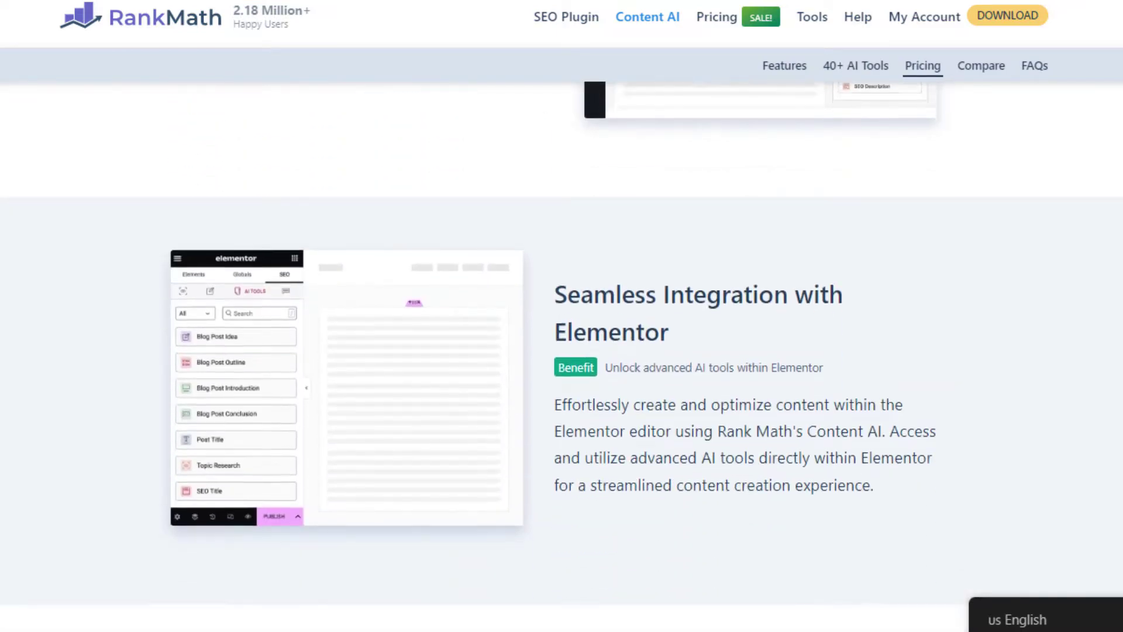
{"action": "scroll", "coordinate": [562, 351], "scroll_direction": "down", "scroll_amount": 2}
{"action": "scroll", "coordinate": [563, 352], "scroll_direction": "down", "scroll_amount": 3}
{"action": "scroll", "coordinate": [562, 351], "scroll_direction": "down", "scroll_amount": 1}
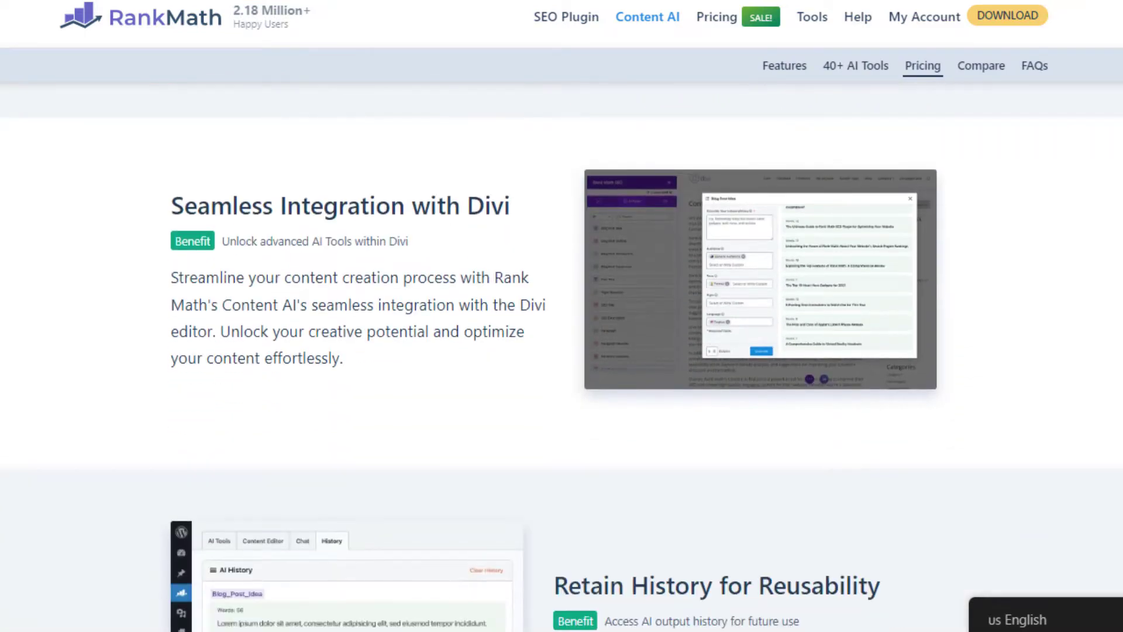
{"action": "scroll", "coordinate": [562, 351], "scroll_direction": "down", "scroll_amount": 5}
{"action": "scroll", "coordinate": [561, 351], "scroll_direction": "down", "scroll_amount": 5}
{"action": "scroll", "coordinate": [561, 351], "scroll_direction": "down", "scroll_amount": 2}
{"action": "scroll", "coordinate": [562, 352], "scroll_direction": "down", "scroll_amount": 1}
{"action": "scroll", "coordinate": [562, 351], "scroll_direction": "down", "scroll_amount": 3}
{"action": "scroll", "coordinate": [562, 352], "scroll_direction": "down", "scroll_amount": 8}
{"action": "scroll", "coordinate": [561, 351], "scroll_direction": "down", "scroll_amount": 1}
{"action": "scroll", "coordinate": [562, 351], "scroll_direction": "down", "scroll_amount": 5}
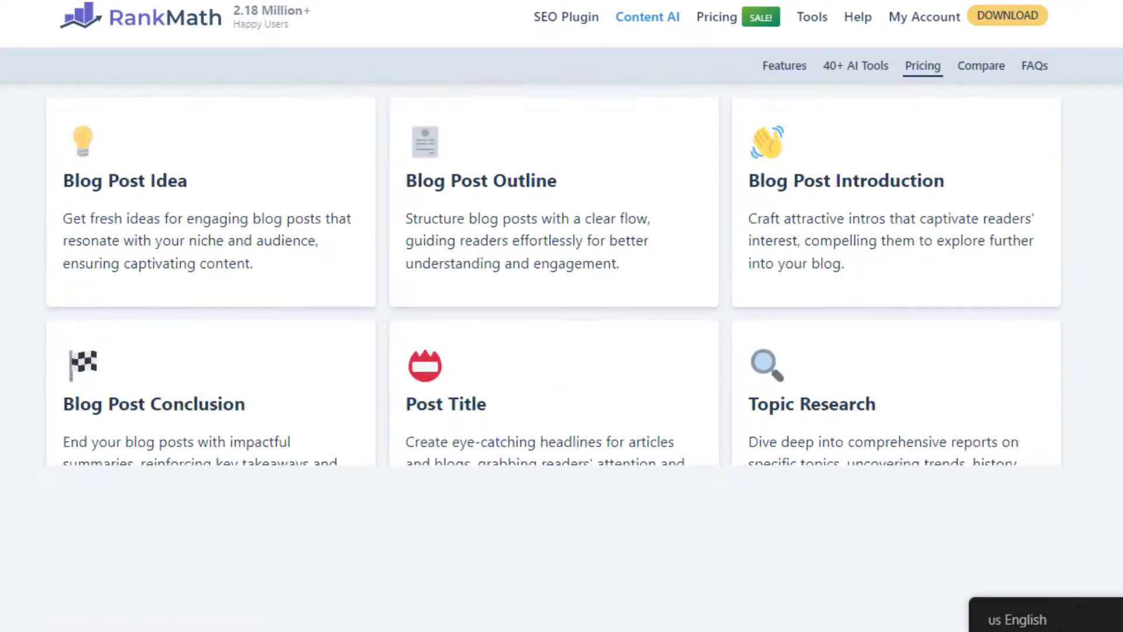
{"action": "scroll", "coordinate": [562, 351], "scroll_direction": "down", "scroll_amount": 3}
{"action": "scroll", "coordinate": [562, 351], "scroll_direction": "down", "scroll_amount": 1}
{"action": "scroll", "coordinate": [562, 351], "scroll_direction": "down", "scroll_amount": 2}
{"action": "scroll", "coordinate": [562, 351], "scroll_direction": "down", "scroll_amount": 2}
{"action": "scroll", "coordinate": [562, 351], "scroll_direction": "down", "scroll_amount": 1}
{"action": "scroll", "coordinate": [562, 351], "scroll_direction": "down", "scroll_amount": 1}
{"action": "scroll", "coordinate": [562, 351], "scroll_direction": "down", "scroll_amount": 2}
{"action": "scroll", "coordinate": [562, 351], "scroll_direction": "down", "scroll_amount": 1}
{"action": "scroll", "coordinate": [561, 351], "scroll_direction": "down", "scroll_amount": 3}
{"action": "scroll", "coordinate": [562, 351], "scroll_direction": "down", "scroll_amount": 2}
{"action": "scroll", "coordinate": [562, 351], "scroll_direction": "down", "scroll_amount": 2}
{"action": "scroll", "coordinate": [562, 351], "scroll_direction": "down", "scroll_amount": 2}
{"action": "scroll", "coordinate": [562, 352], "scroll_direction": "down", "scroll_amount": 3}
{"action": "scroll", "coordinate": [562, 352], "scroll_direction": "down", "scroll_amount": 2}
{"action": "scroll", "coordinate": [562, 351], "scroll_direction": "down", "scroll_amount": 2}
{"action": "scroll", "coordinate": [562, 351], "scroll_direction": "down", "scroll_amount": 5}
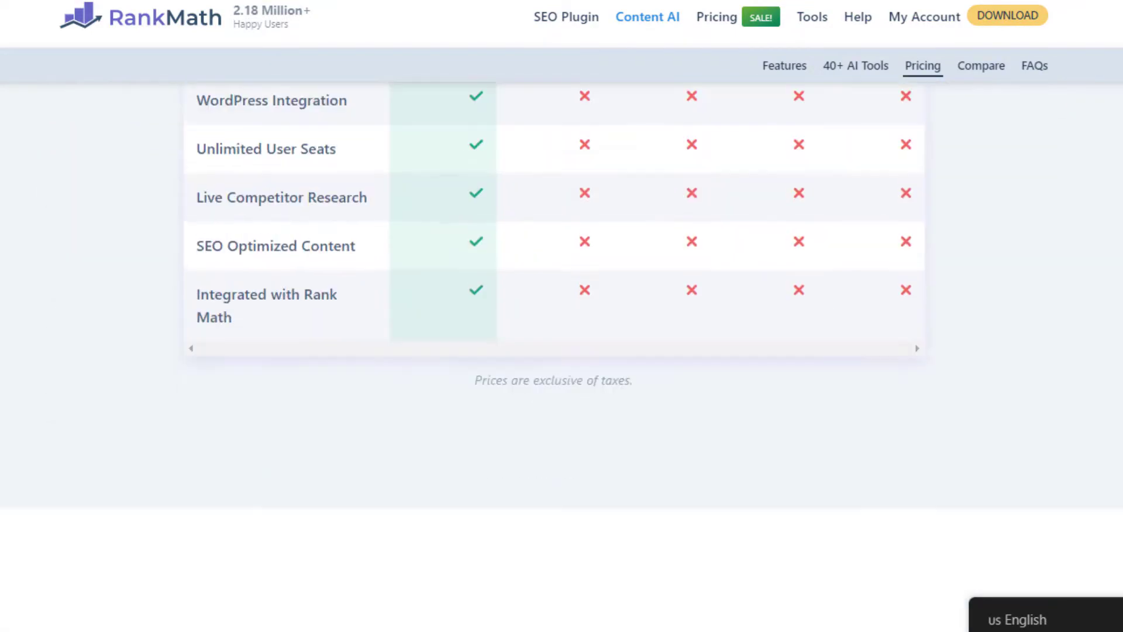
{"action": "scroll", "coordinate": [562, 352], "scroll_direction": "down", "scroll_amount": 1}
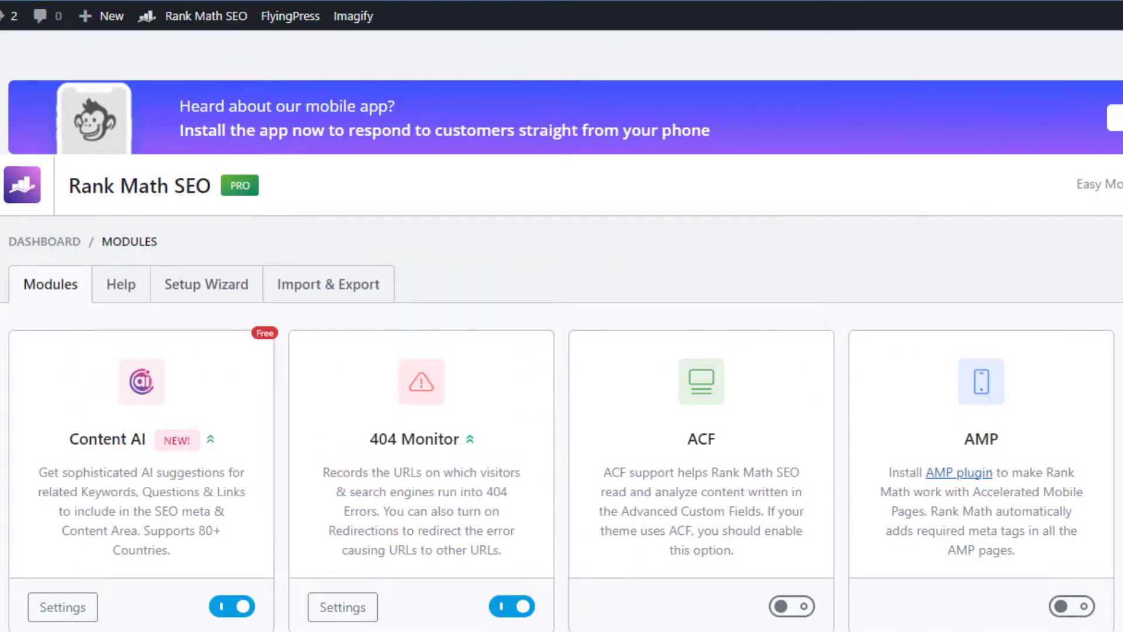
{"action": "scroll", "coordinate": [561, 351], "scroll_direction": "down", "scroll_amount": 2}
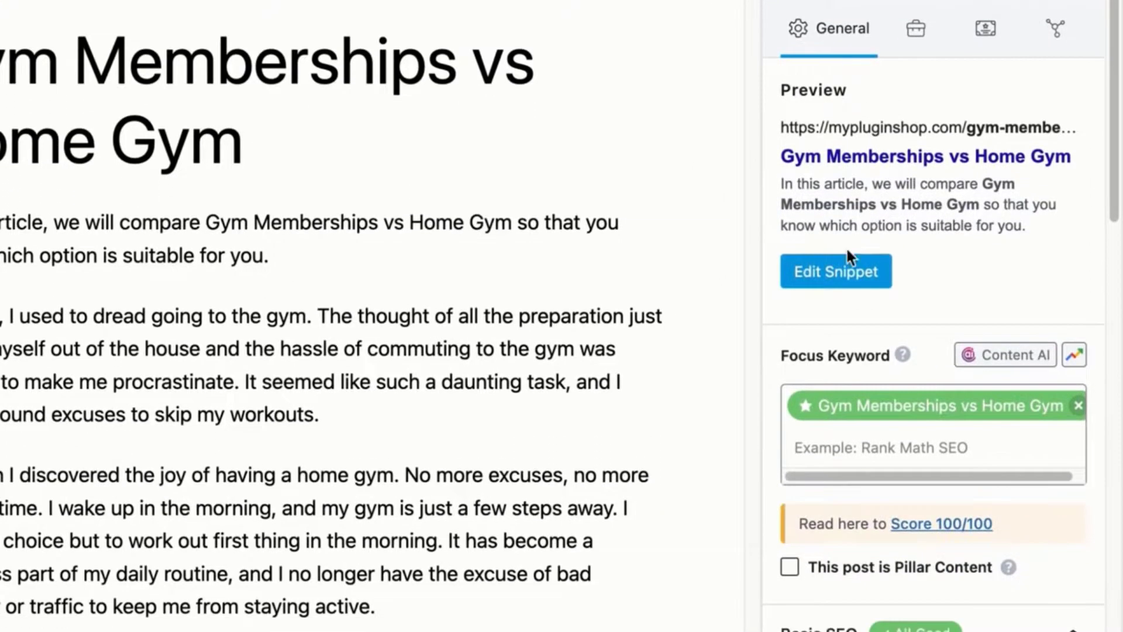
- Edit the post's snippet and get AI suggestions for its SEO title and meta description
{"action": "left_click", "coordinate": [839, 327]}
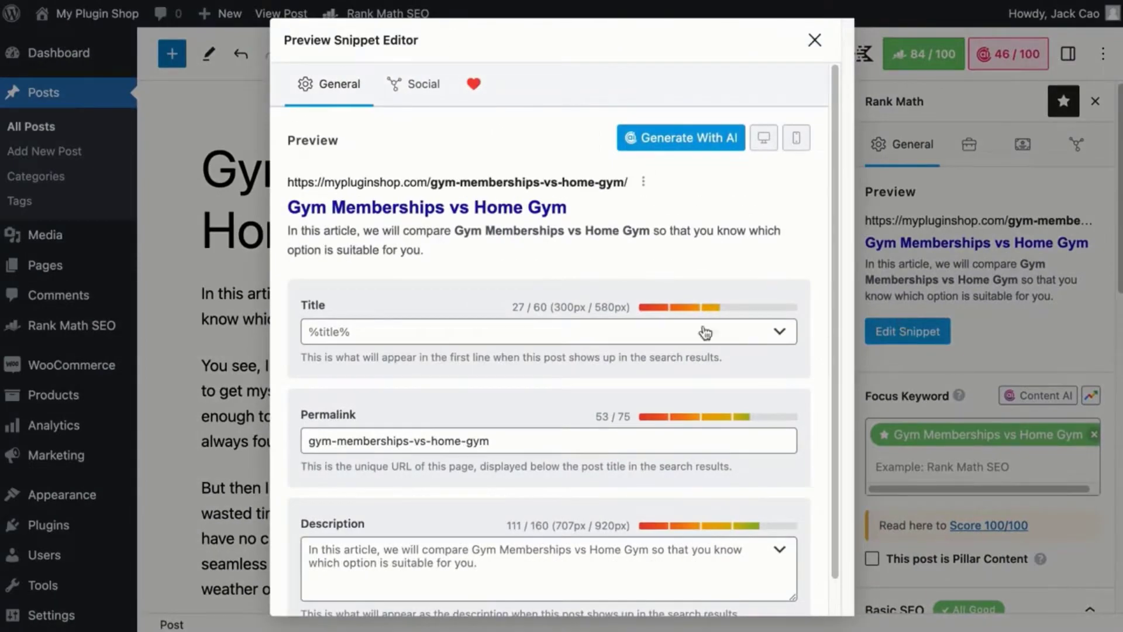
{"action": "left_click", "coordinate": [468, 324]}
{"action": "scroll", "coordinate": [469, 321], "scroll_direction": "down", "scroll_amount": 1}
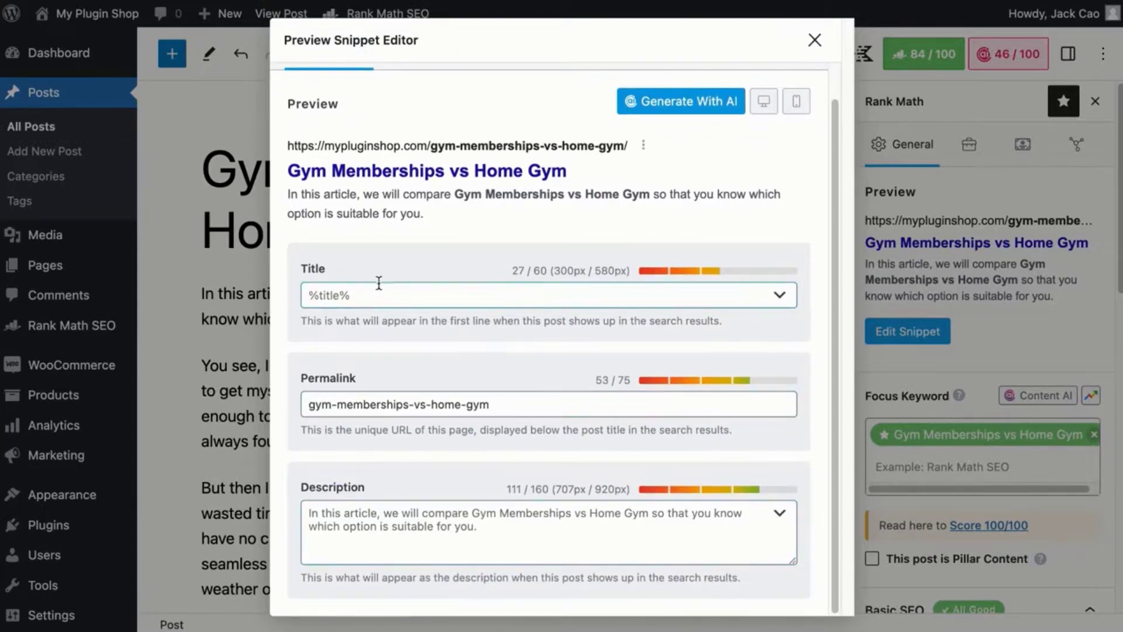
{"action": "left_click", "coordinate": [352, 295]}
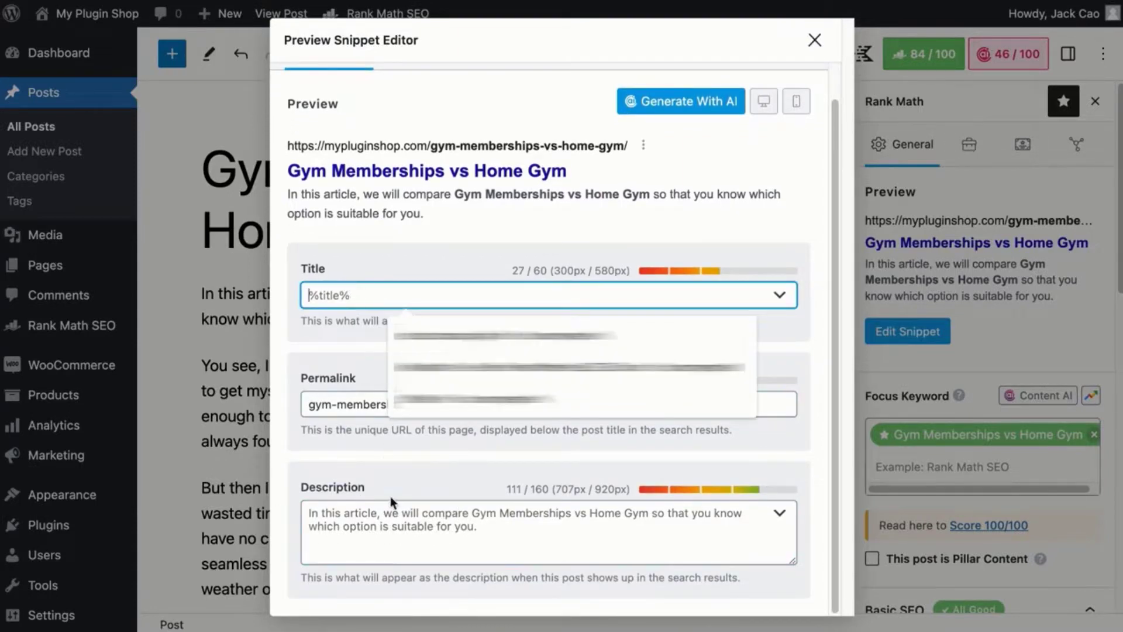
{"action": "left_click", "coordinate": [398, 532]}
{"action": "scroll", "coordinate": [465, 420], "scroll_direction": "up", "scroll_amount": 1}
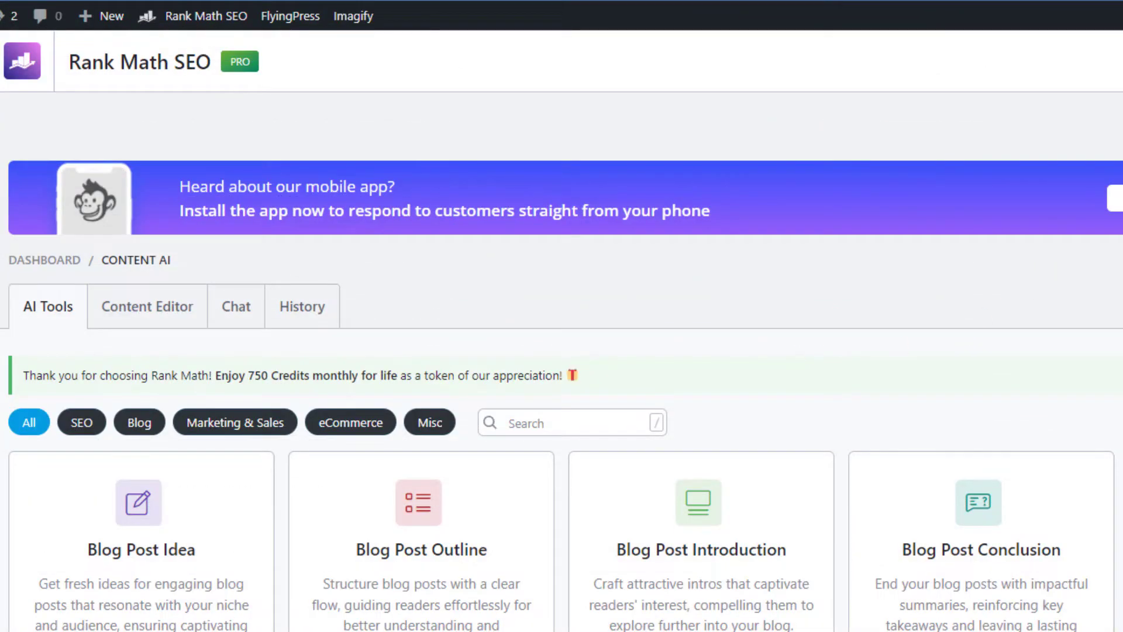
{"action": "scroll", "coordinate": [561, 351], "scroll_direction": "down", "scroll_amount": 3}
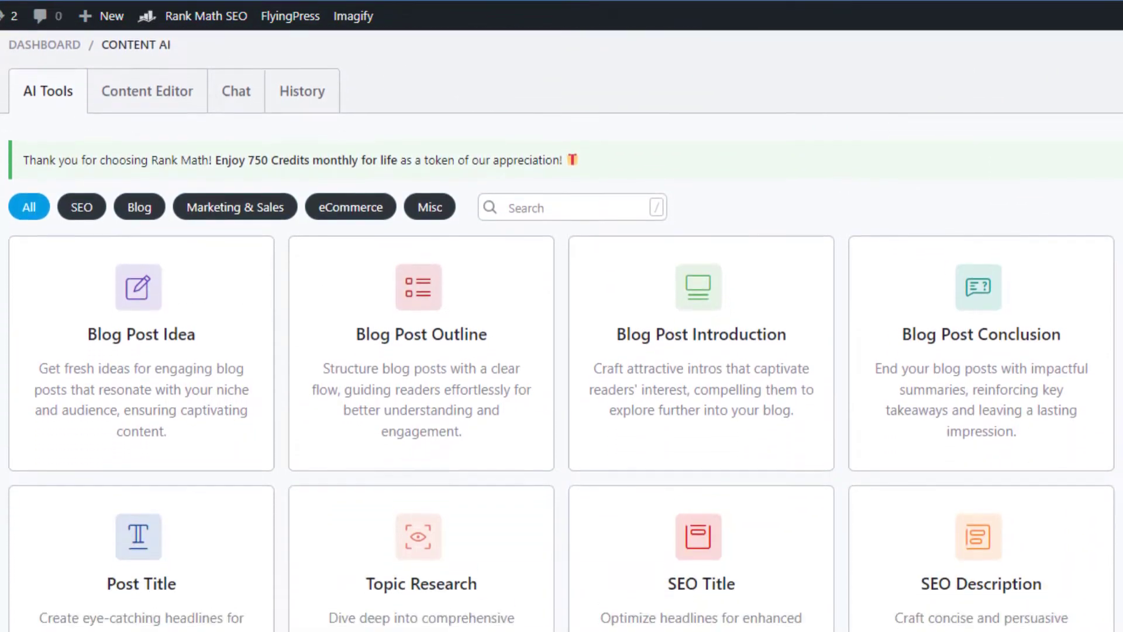
{"action": "scroll", "coordinate": [562, 351], "scroll_direction": "down", "scroll_amount": 2}
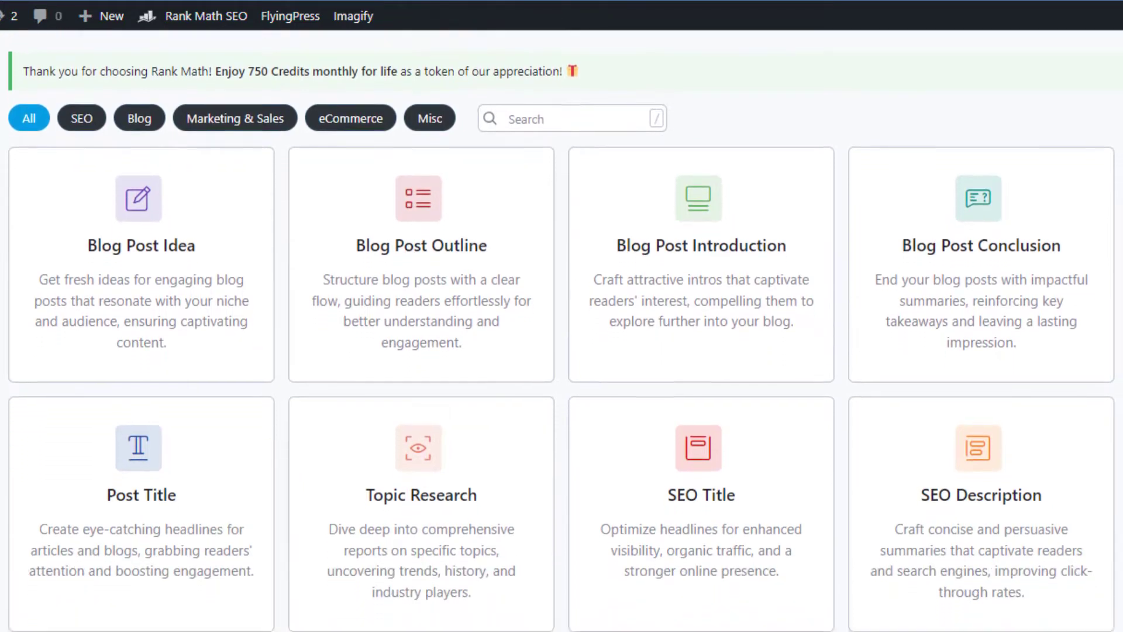
{"action": "scroll", "coordinate": [562, 351], "scroll_direction": "down", "scroll_amount": 2}
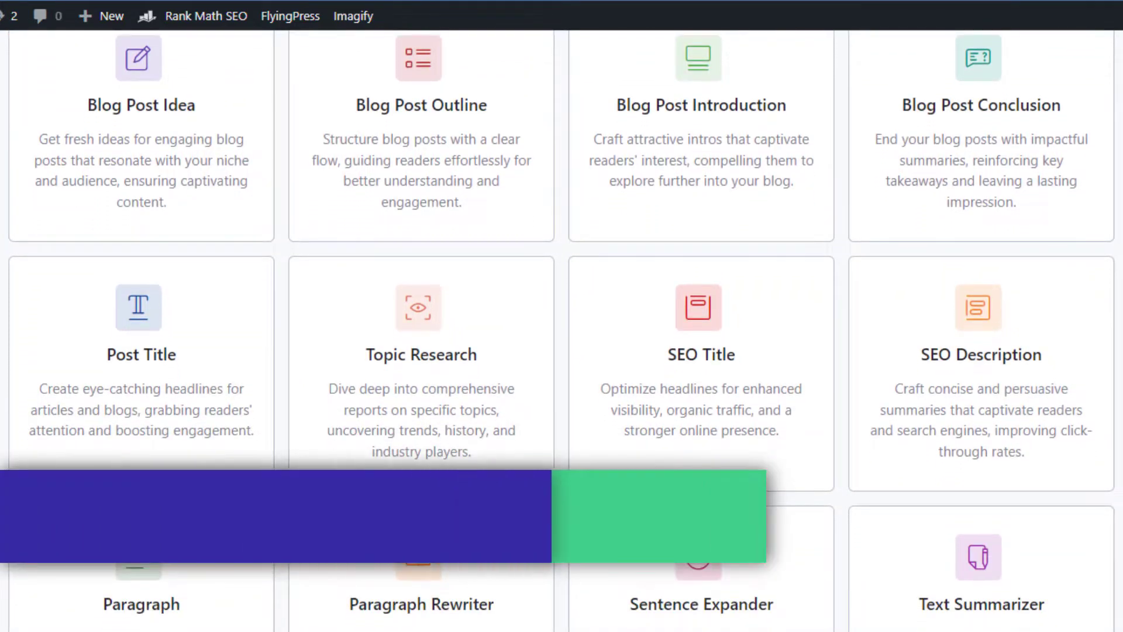
{"action": "scroll", "coordinate": [562, 351], "scroll_direction": "down", "scroll_amount": 1}
{"action": "scroll", "coordinate": [563, 351], "scroll_direction": "down", "scroll_amount": 2}
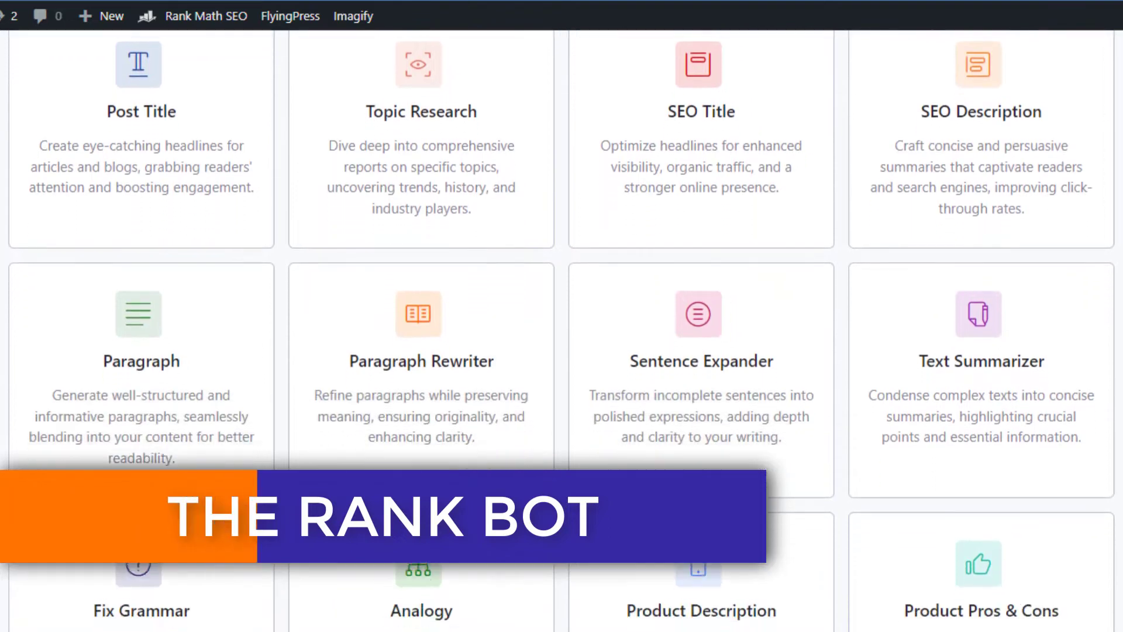
{"action": "scroll", "coordinate": [562, 351], "scroll_direction": "down", "scroll_amount": 1}
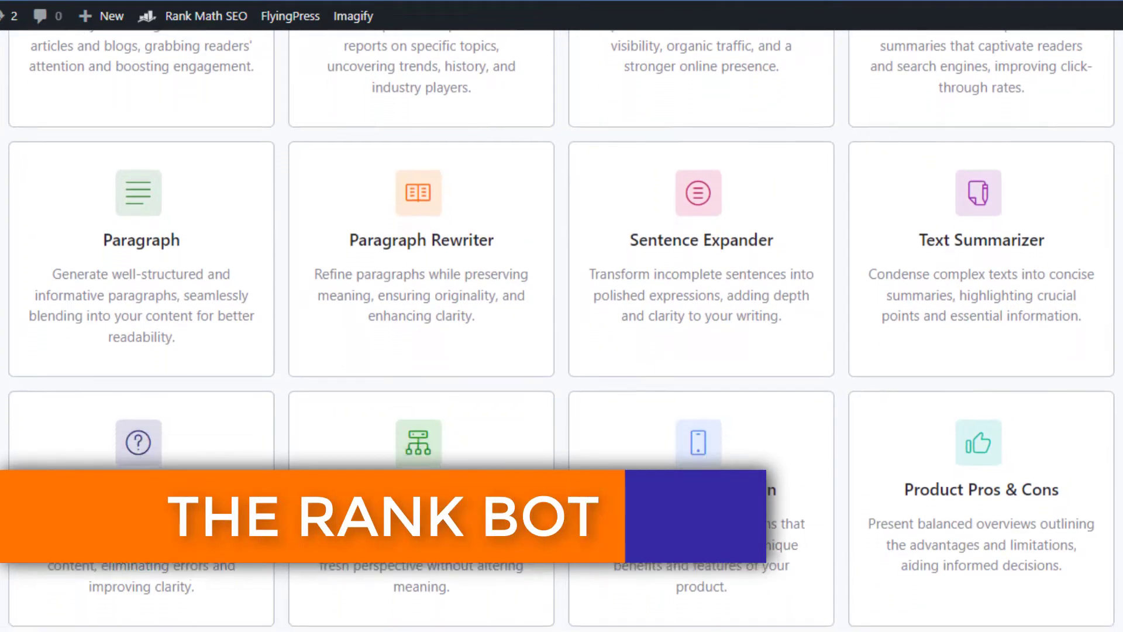
{"action": "scroll", "coordinate": [562, 351], "scroll_direction": "down", "scroll_amount": 2}
{"action": "scroll", "coordinate": [562, 351], "scroll_direction": "down", "scroll_amount": 1}
{"action": "scroll", "coordinate": [563, 351], "scroll_direction": "down", "scroll_amount": 2}
{"action": "scroll", "coordinate": [563, 351], "scroll_direction": "down", "scroll_amount": 2}
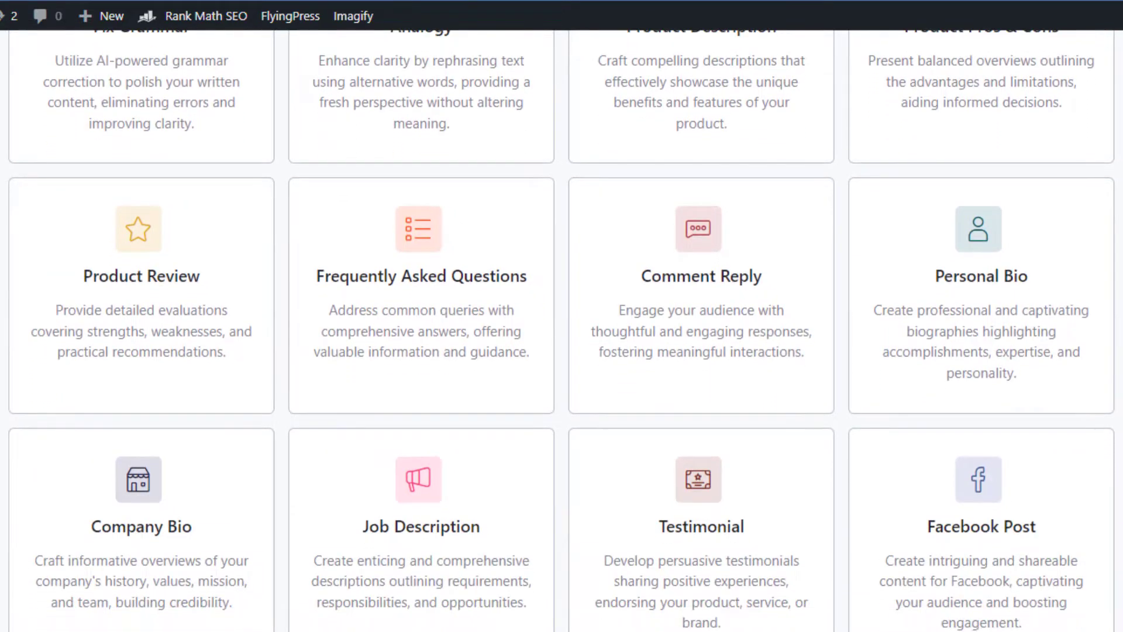
{"action": "scroll", "coordinate": [561, 352], "scroll_direction": "down", "scroll_amount": 1}
{"action": "scroll", "coordinate": [562, 351], "scroll_direction": "down", "scroll_amount": 2}
{"action": "scroll", "coordinate": [563, 351], "scroll_direction": "down", "scroll_amount": 1}
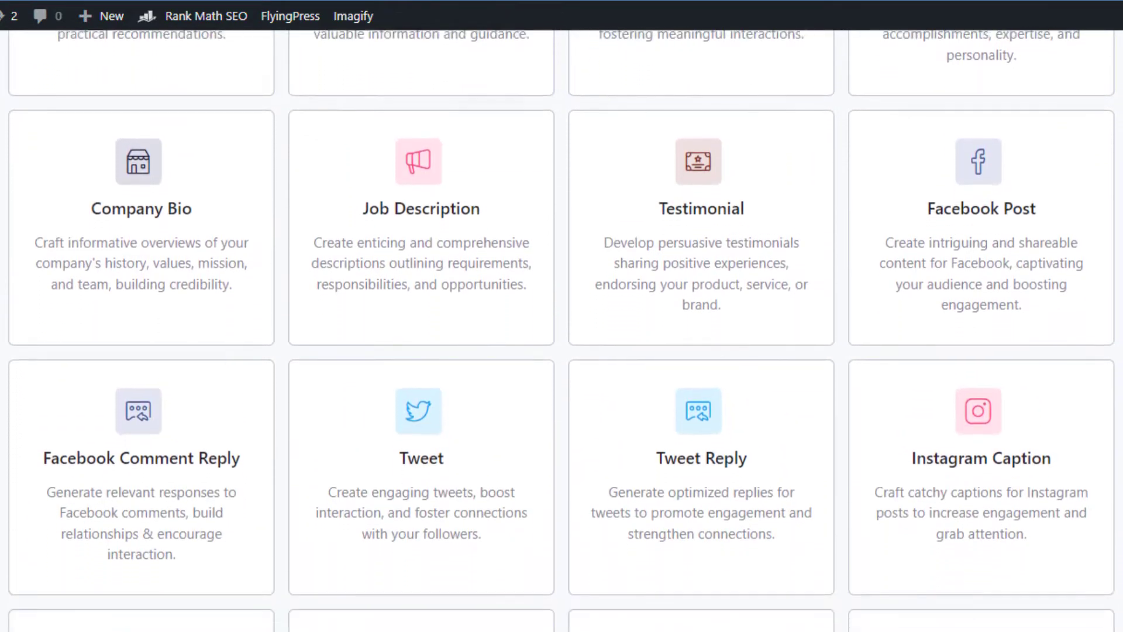
{"action": "scroll", "coordinate": [562, 352], "scroll_direction": "down", "scroll_amount": 1}
{"action": "scroll", "coordinate": [562, 351], "scroll_direction": "down", "scroll_amount": 1}
{"action": "scroll", "coordinate": [562, 351], "scroll_direction": "down", "scroll_amount": 1}
- Have the AI continue the Garlic & Onion Spray paragraph and insert the generated steps
{"action": "left_click", "coordinate": [347, 386]}
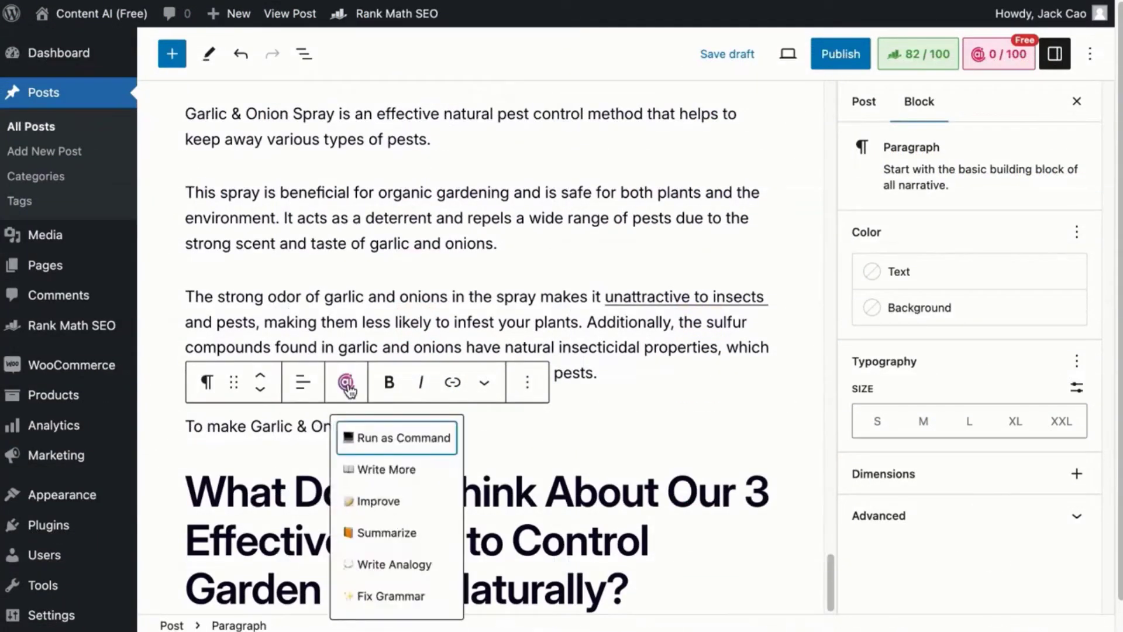
{"action": "left_click", "coordinate": [388, 472]}
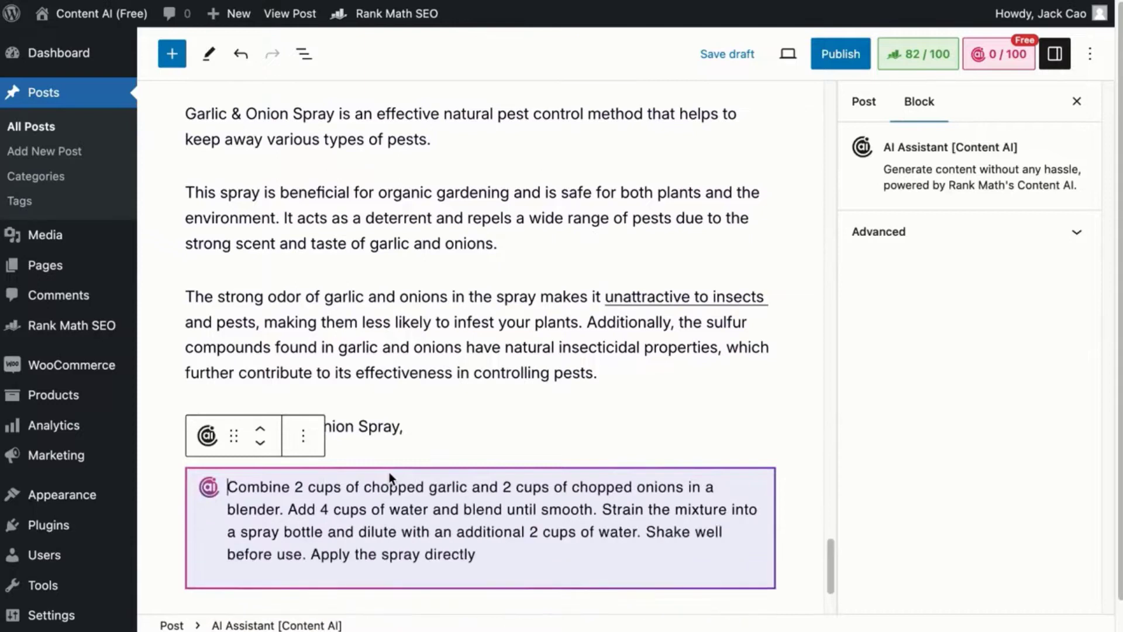
{"action": "scroll", "coordinate": [623, 535], "scroll_direction": "down", "scroll_amount": 3}
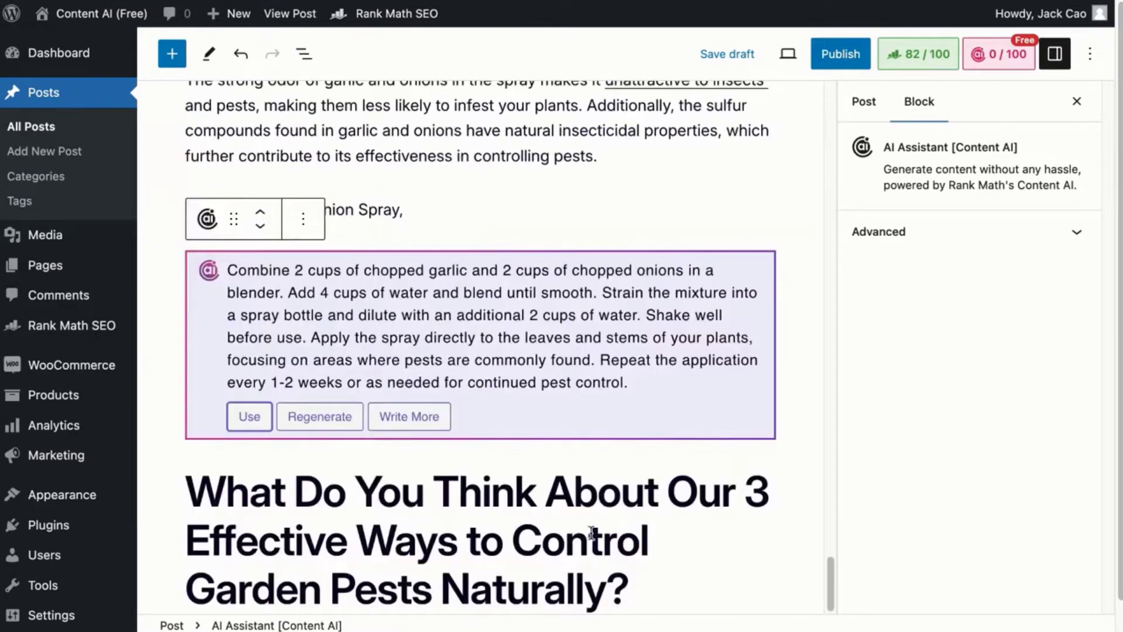
{"action": "left_click", "coordinate": [466, 210]}
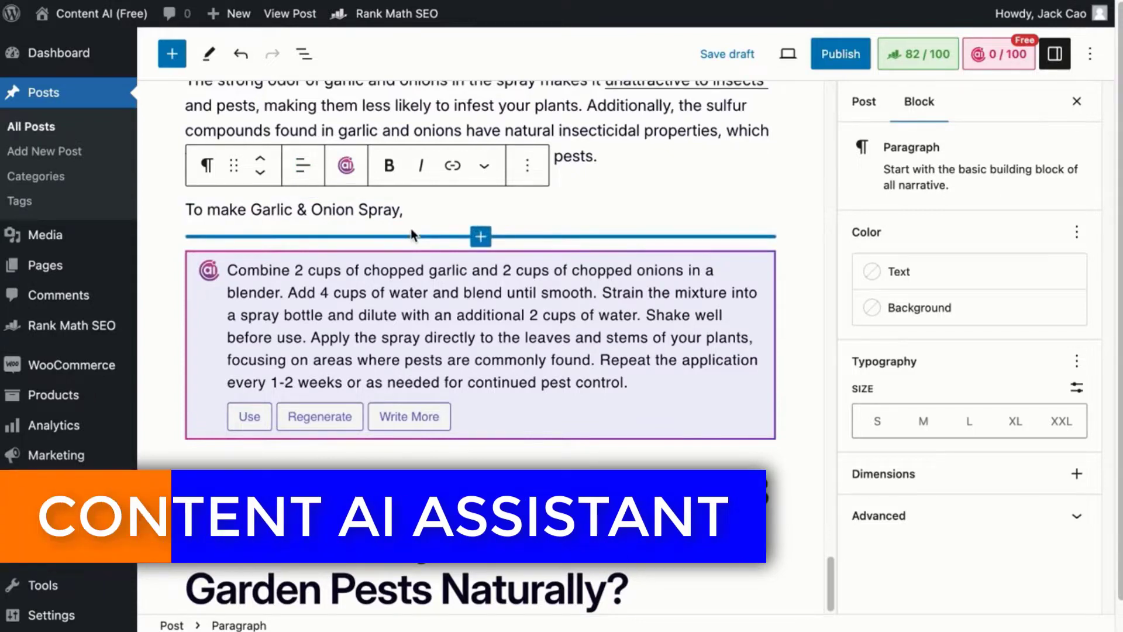
{"action": "left_click", "coordinate": [247, 428]}
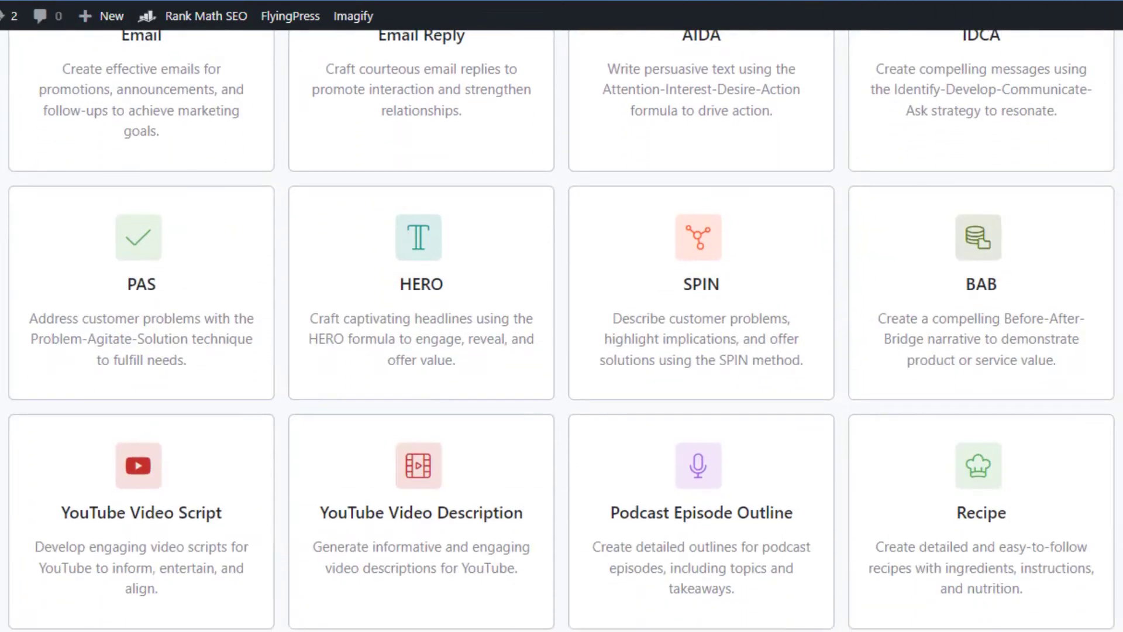
{"action": "scroll", "coordinate": [562, 352], "scroll_direction": "down", "scroll_amount": 5}
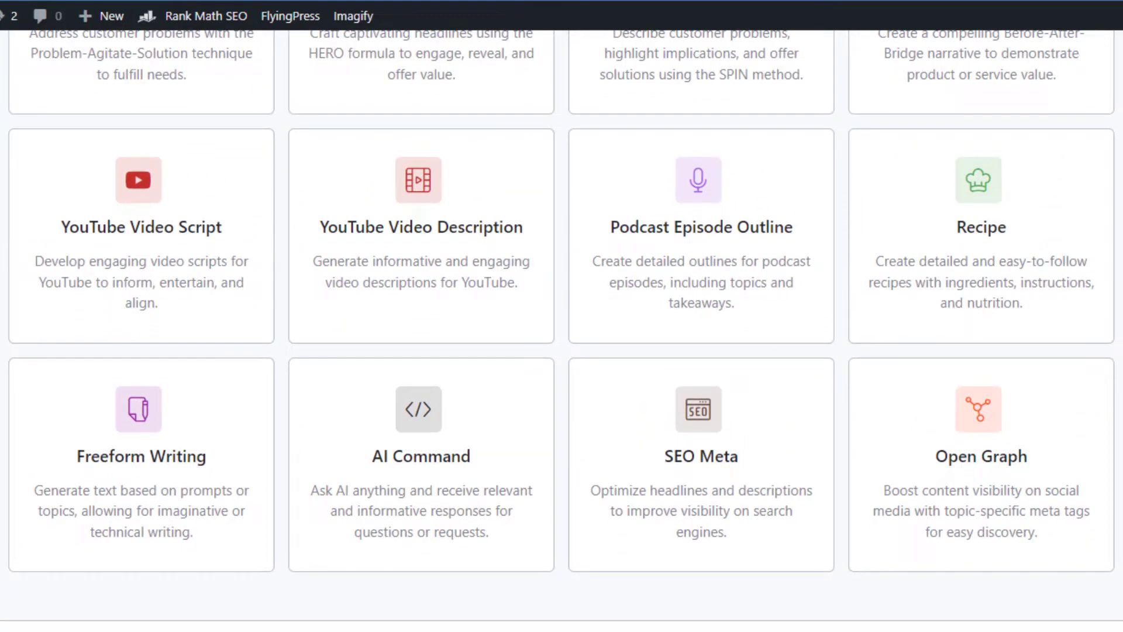
{"action": "scroll", "coordinate": [561, 351], "scroll_direction": "up", "scroll_amount": 1}
{"action": "scroll", "coordinate": [562, 351], "scroll_direction": "up", "scroll_amount": 4}
{"action": "scroll", "coordinate": [562, 351], "scroll_direction": "up", "scroll_amount": 10}
{"action": "scroll", "coordinate": [562, 352], "scroll_direction": "up", "scroll_amount": 6}
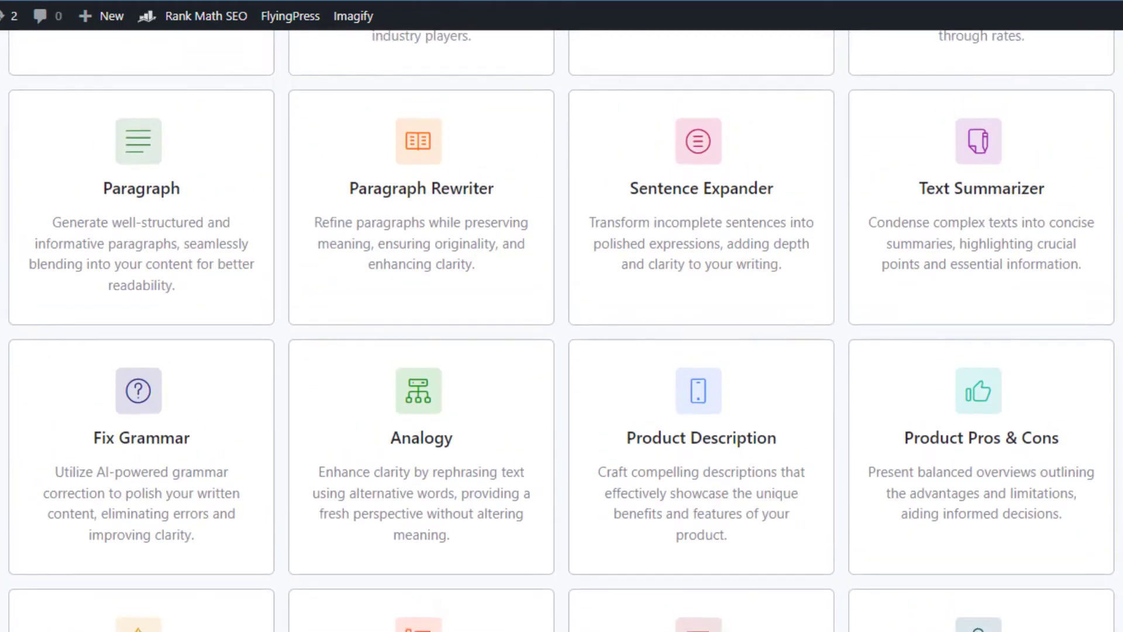
{"action": "scroll", "coordinate": [562, 351], "scroll_direction": "up", "scroll_amount": 2}
{"action": "scroll", "coordinate": [562, 352], "scroll_direction": "up", "scroll_amount": 2}
{"action": "scroll", "coordinate": [561, 351], "scroll_direction": "up", "scroll_amount": 1}
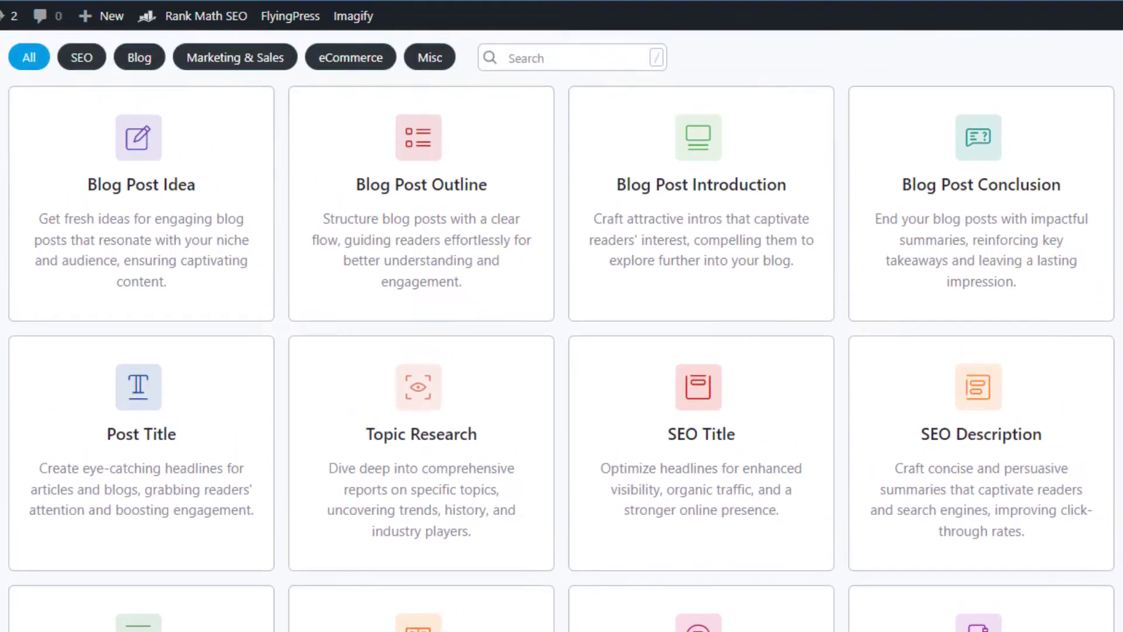
{"action": "scroll", "coordinate": [562, 351], "scroll_direction": "up", "scroll_amount": 1}
{"action": "scroll", "coordinate": [562, 352], "scroll_direction": "up", "scroll_amount": 1}
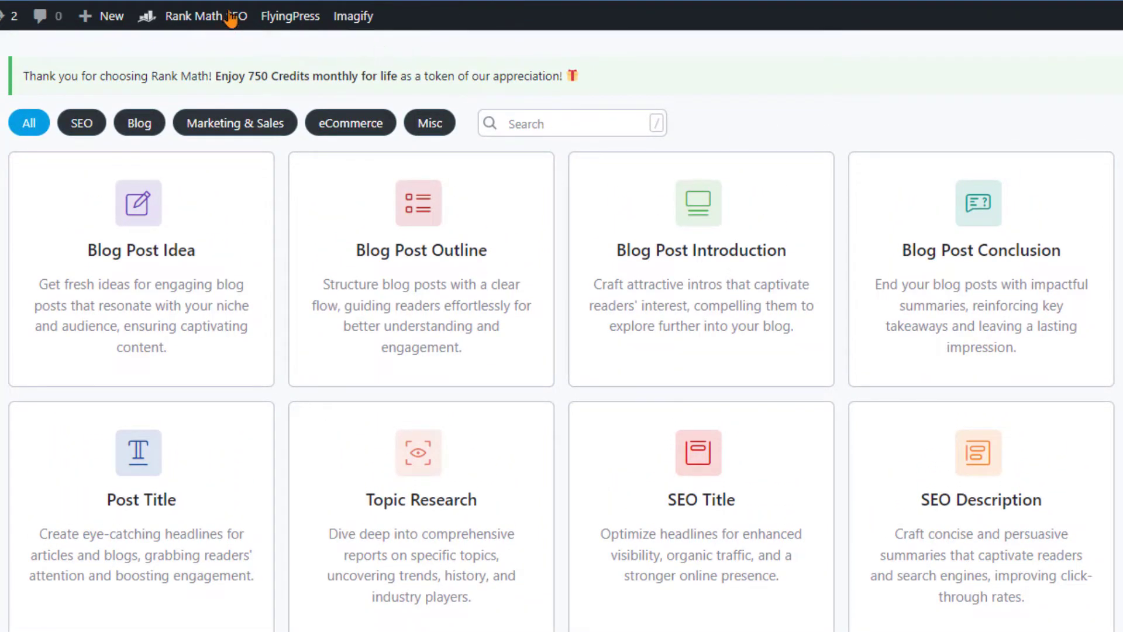
{"action": "mouse_move", "coordinate": [196, 16]}
{"action": "mouse_move", "coordinate": [169, 96]}
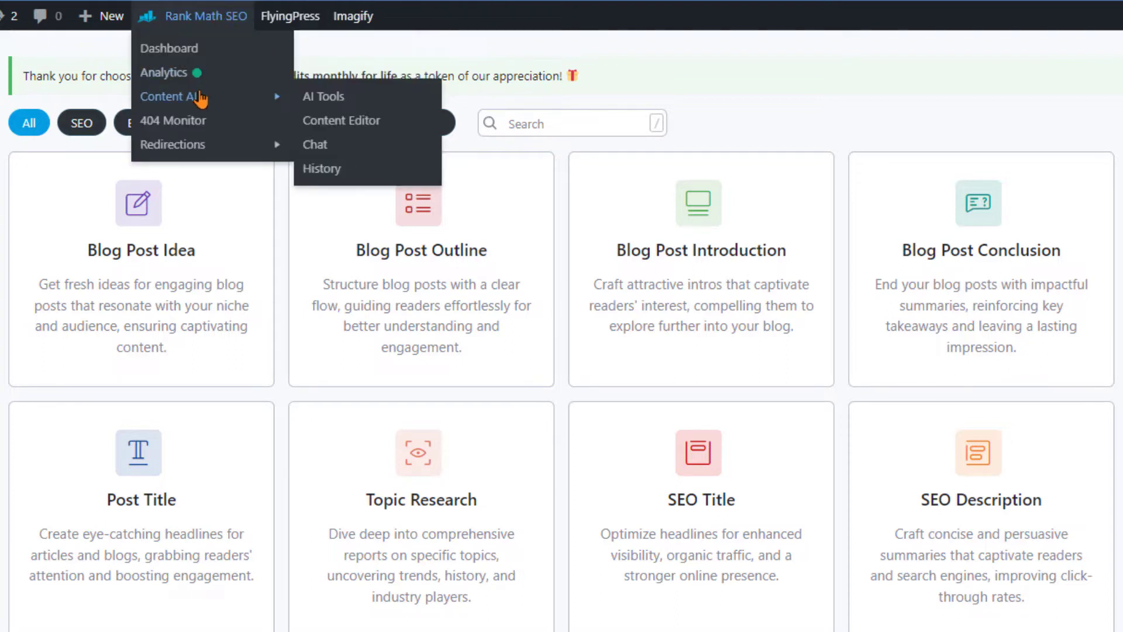
- Go to Rank Math SEO > Content AI > AI Tools to view the full tool catalogue
{"action": "left_click", "coordinate": [202, 100]}
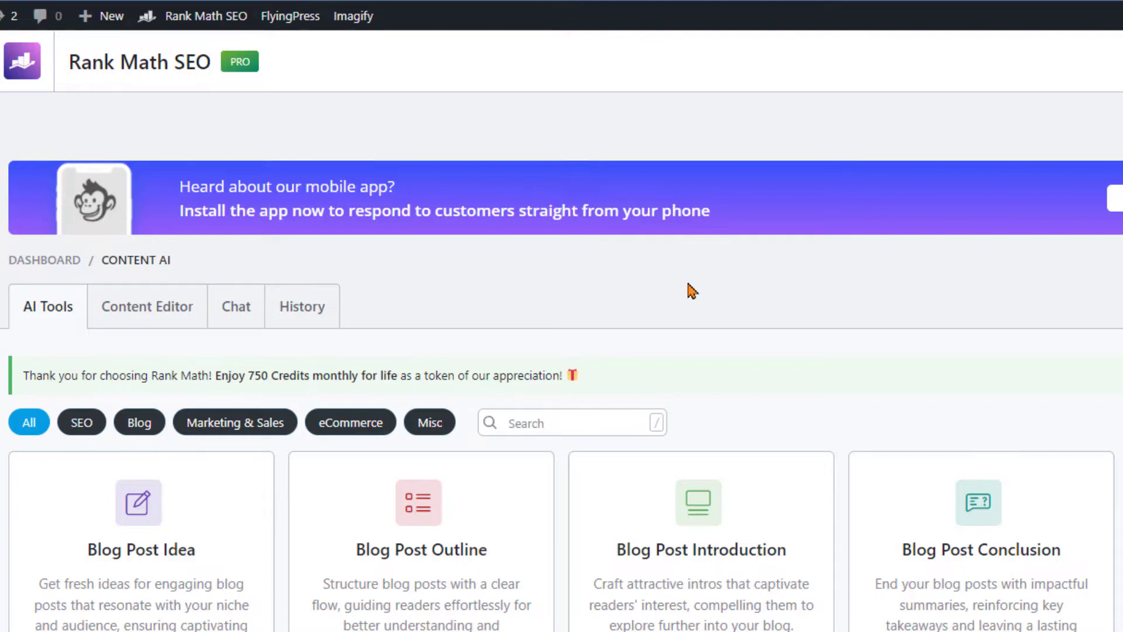
{"action": "scroll", "coordinate": [562, 351], "scroll_direction": "down", "scroll_amount": 5}
{"action": "scroll", "coordinate": [562, 351], "scroll_direction": "down", "scroll_amount": 3}
{"action": "scroll", "coordinate": [562, 352], "scroll_direction": "down", "scroll_amount": 5}
{"action": "scroll", "coordinate": [562, 316], "scroll_direction": "down", "scroll_amount": 2}
{"action": "scroll", "coordinate": [562, 316], "scroll_direction": "down", "scroll_amount": 7}
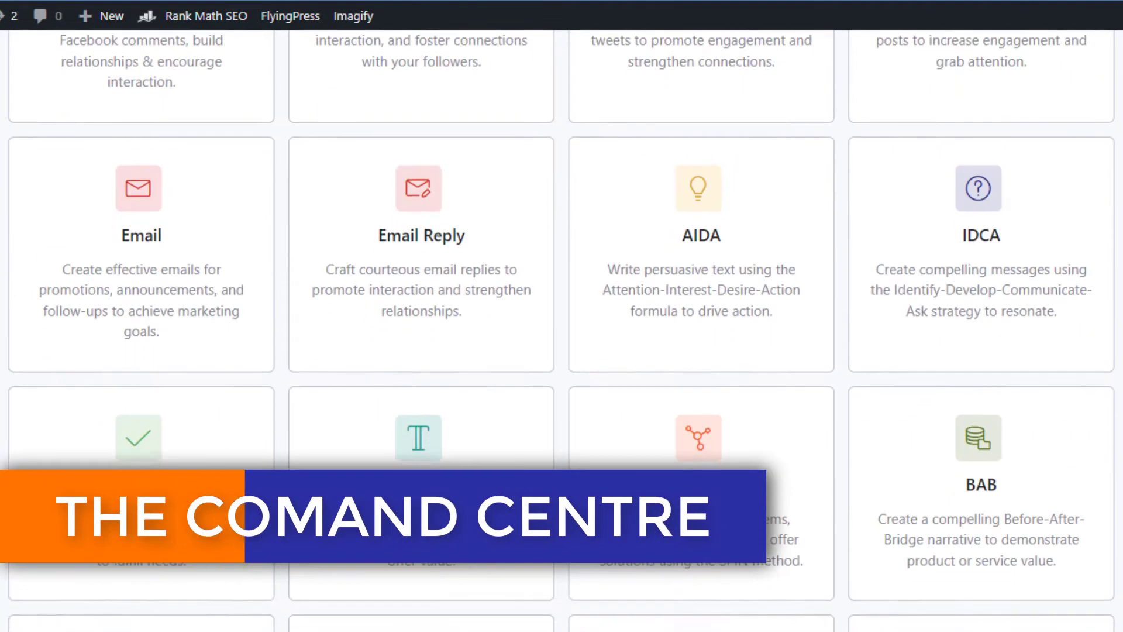
{"action": "scroll", "coordinate": [562, 316], "scroll_direction": "down", "scroll_amount": 3}
{"action": "scroll", "coordinate": [562, 316], "scroll_direction": "up", "scroll_amount": 1}
{"action": "scroll", "coordinate": [562, 351], "scroll_direction": "up", "scroll_amount": 8}
{"action": "scroll", "coordinate": [562, 351], "scroll_direction": "up", "scroll_amount": 3}
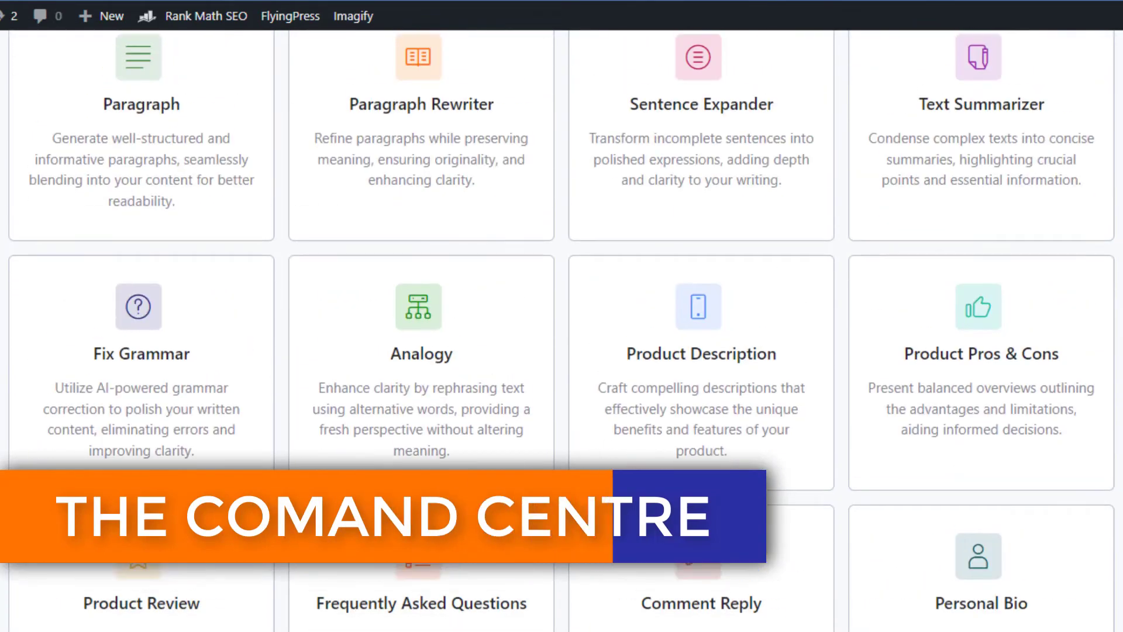
{"action": "scroll", "coordinate": [562, 352], "scroll_direction": "up", "scroll_amount": 5}
{"action": "scroll", "coordinate": [562, 351], "scroll_direction": "up", "scroll_amount": 4}
{"action": "scroll", "coordinate": [563, 351], "scroll_direction": "up", "scroll_amount": 2}
{"action": "scroll", "coordinate": [562, 351], "scroll_direction": "up", "scroll_amount": 1}
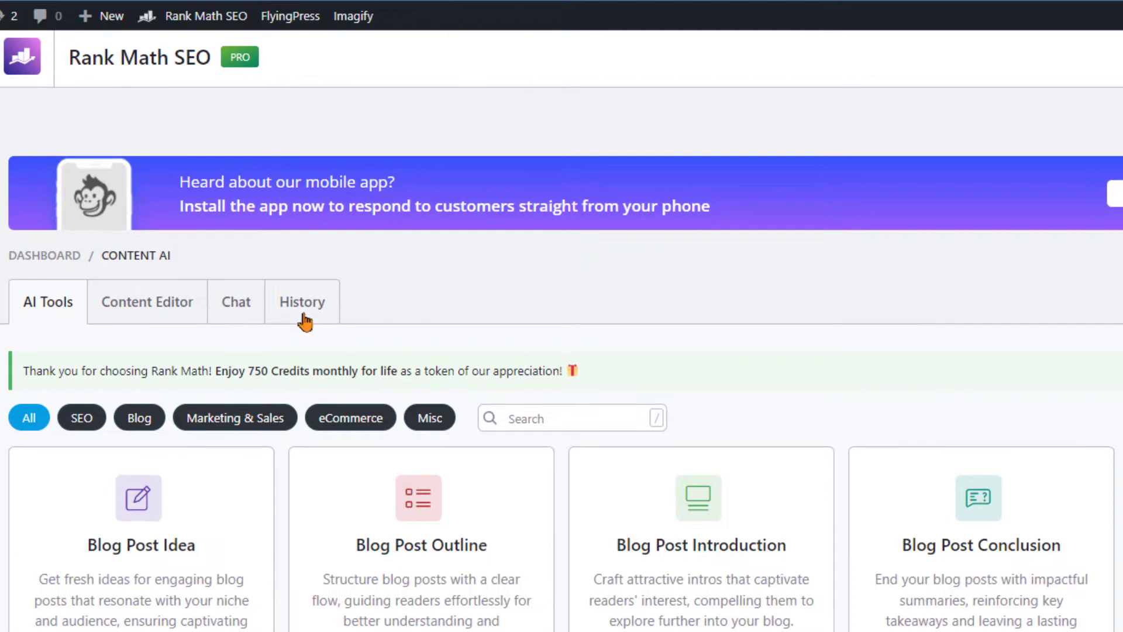
- In the Content Editor, add 'Effective Ways to Control Garden Pests' as the focus keyword
{"action": "left_click", "coordinate": [124, 307]}
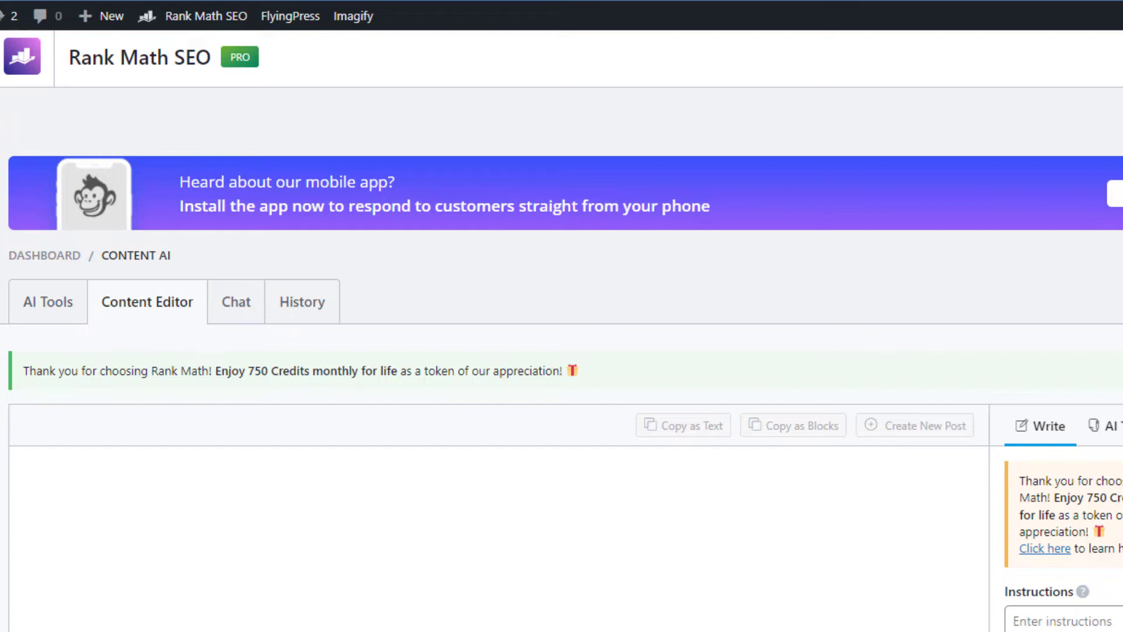
{"action": "scroll", "coordinate": [561, 351], "scroll_direction": "down", "scroll_amount": 1}
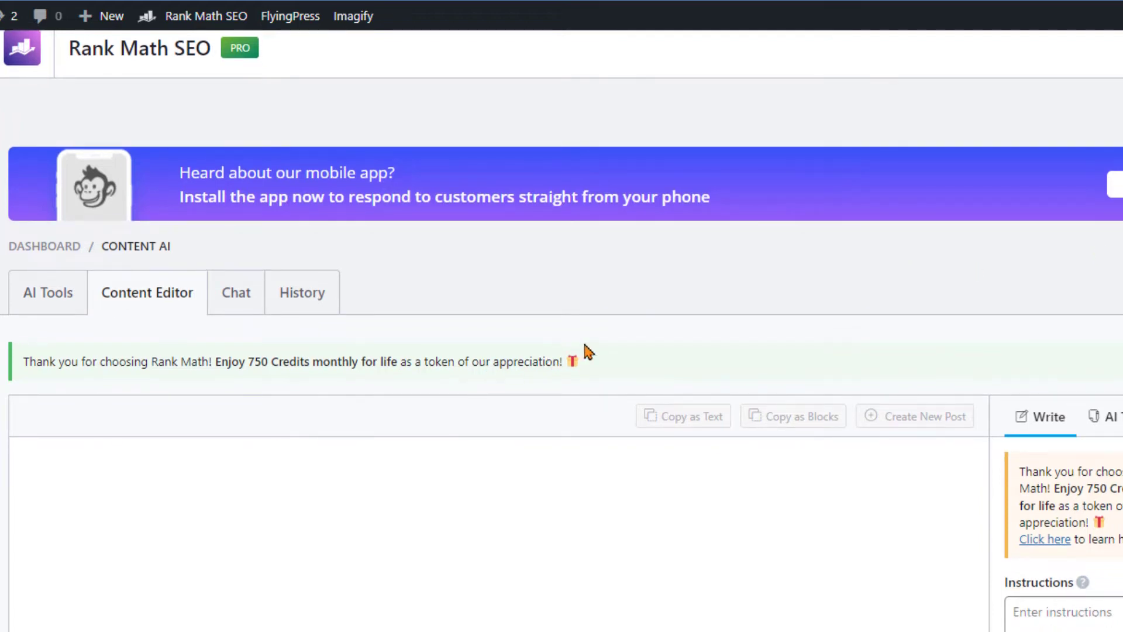
{"action": "left_click", "coordinate": [886, 369]}
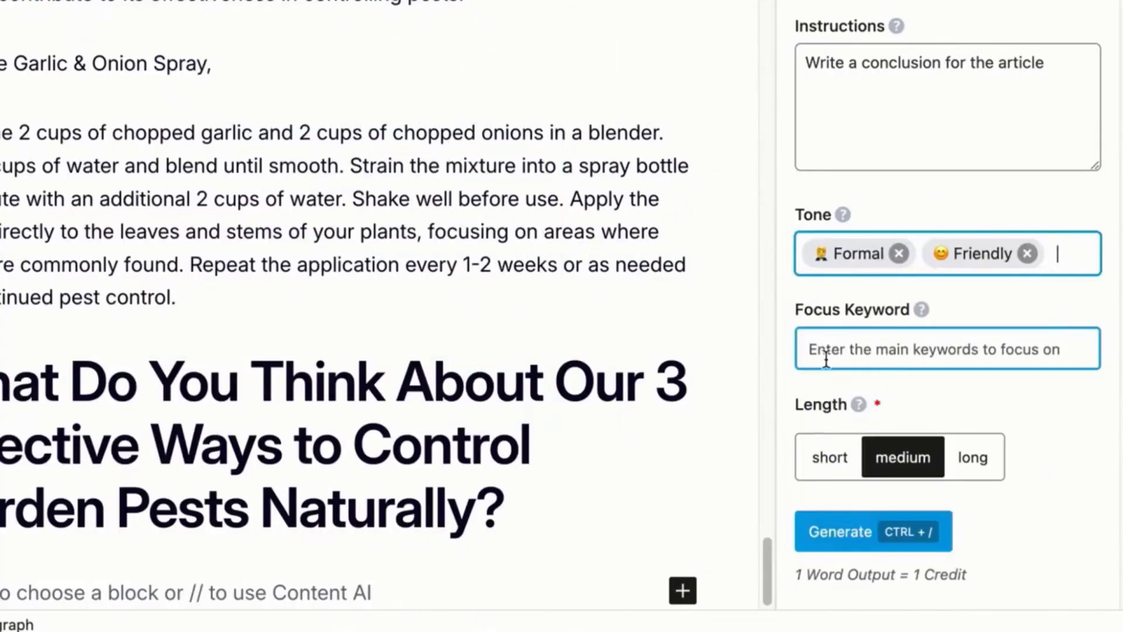
{"action": "key", "text": "ctrl+v"}
{"action": "key", "text": "Return"}
{"action": "scroll", "coordinate": [904, 466], "scroll_direction": "down", "scroll_amount": 1}
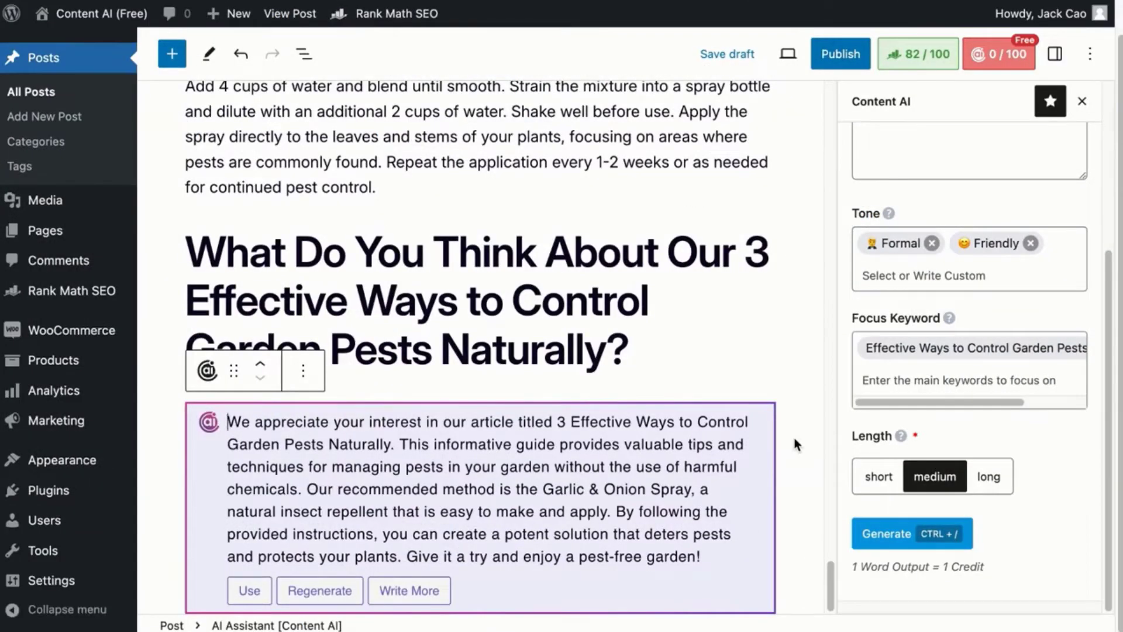
{"action": "scroll", "coordinate": [990, 371], "scroll_direction": "up", "scroll_amount": 3}
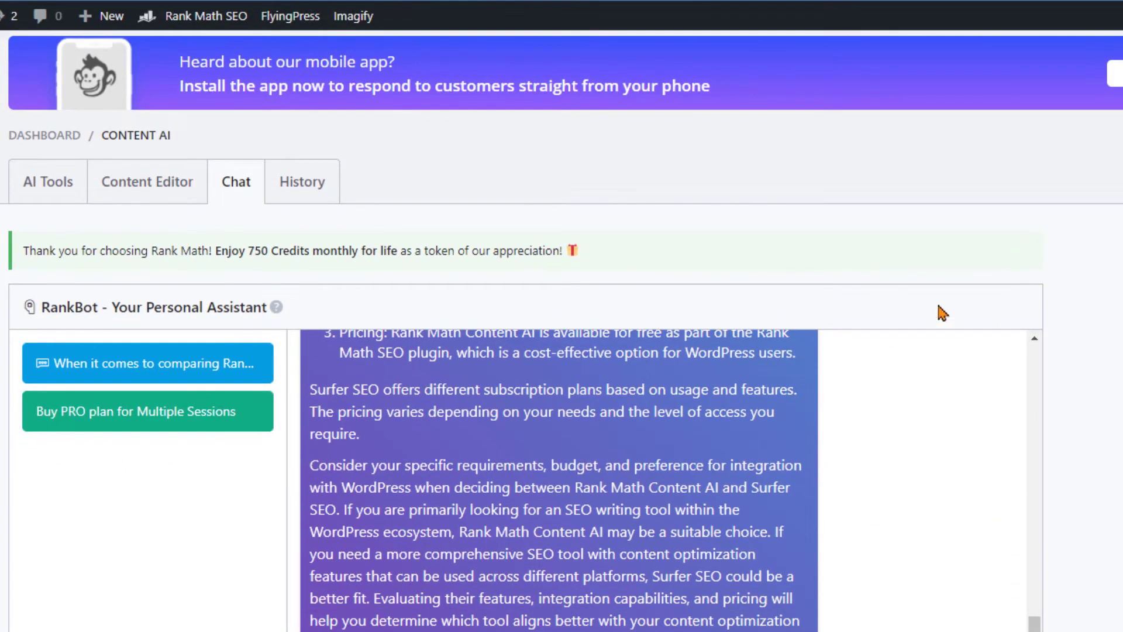
- View the Content AI history of past generations
{"action": "left_click", "coordinate": [304, 180]}
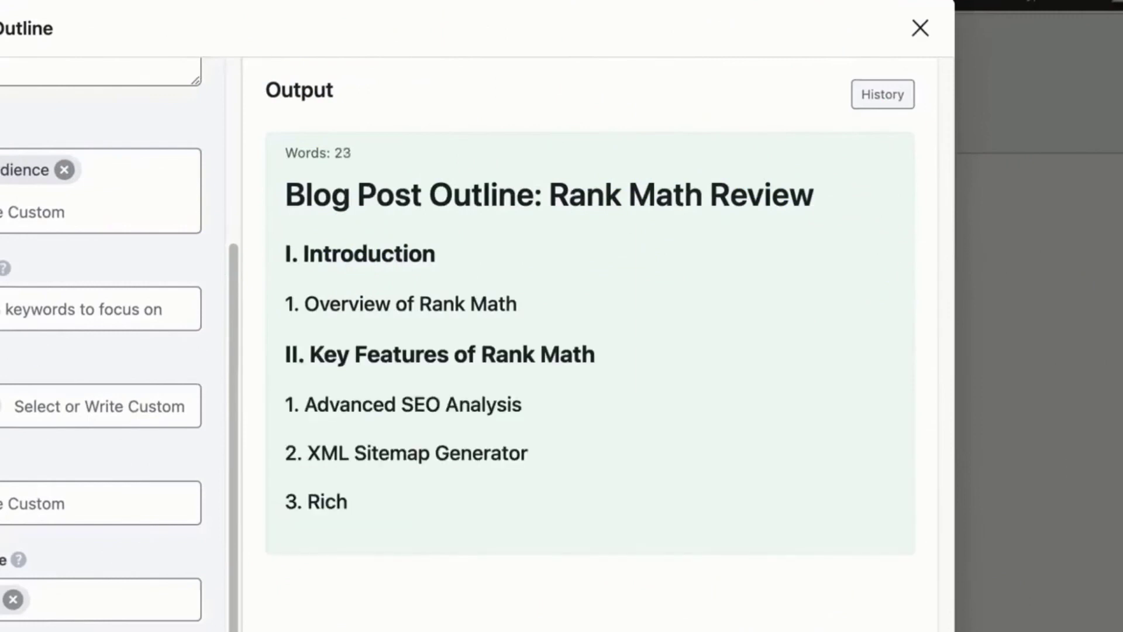
{"action": "scroll", "coordinate": [371, 501], "scroll_direction": "down", "scroll_amount": 2}
{"action": "scroll", "coordinate": [372, 501], "scroll_direction": "down", "scroll_amount": 1}
{"action": "scroll", "coordinate": [369, 503], "scroll_direction": "down", "scroll_amount": 4}
{"action": "scroll", "coordinate": [367, 502], "scroll_direction": "down", "scroll_amount": 1}
{"action": "scroll", "coordinate": [365, 504], "scroll_direction": "down", "scroll_amount": 3}
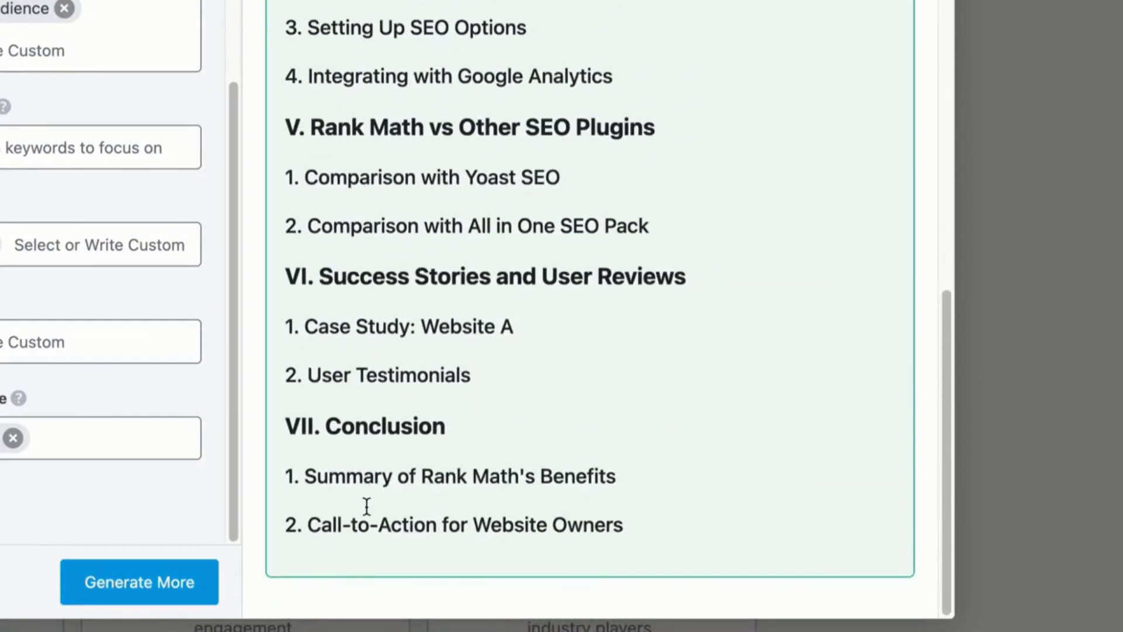
{"action": "scroll", "coordinate": [365, 503], "scroll_direction": "up", "scroll_amount": 1}
{"action": "scroll", "coordinate": [365, 503], "scroll_direction": "up", "scroll_amount": 3}
{"action": "scroll", "coordinate": [364, 503], "scroll_direction": "up", "scroll_amount": 4}
{"action": "scroll", "coordinate": [364, 504], "scroll_direction": "up", "scroll_amount": 2}
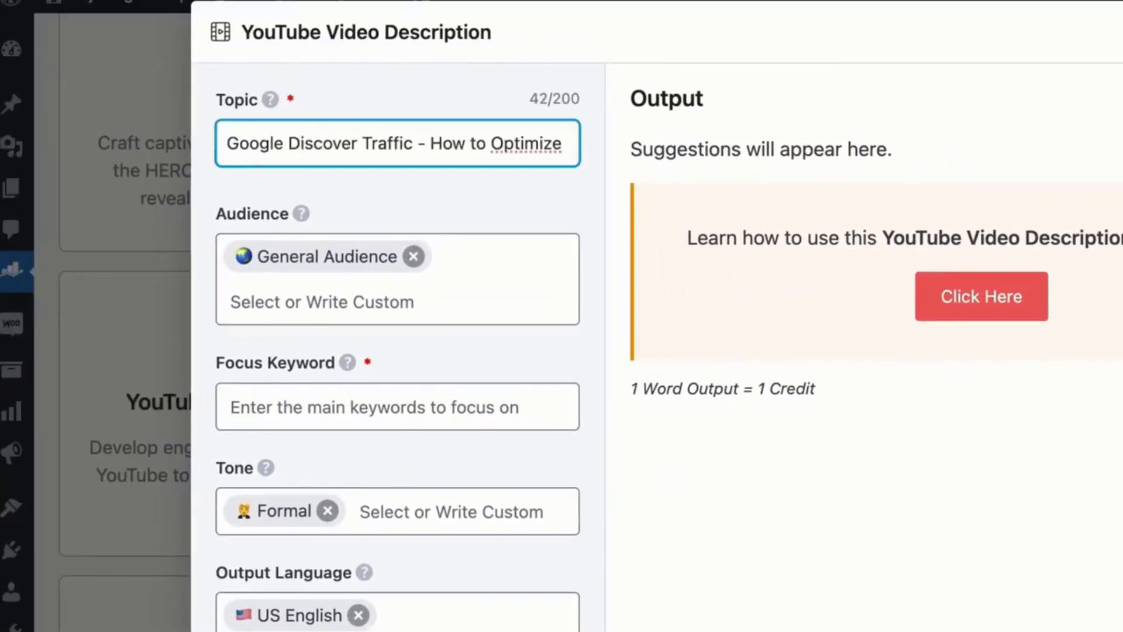
- Keep the default audience and add 'Google Discover Traffic' as the focus keyword
{"action": "left_click", "coordinate": [521, 231]}
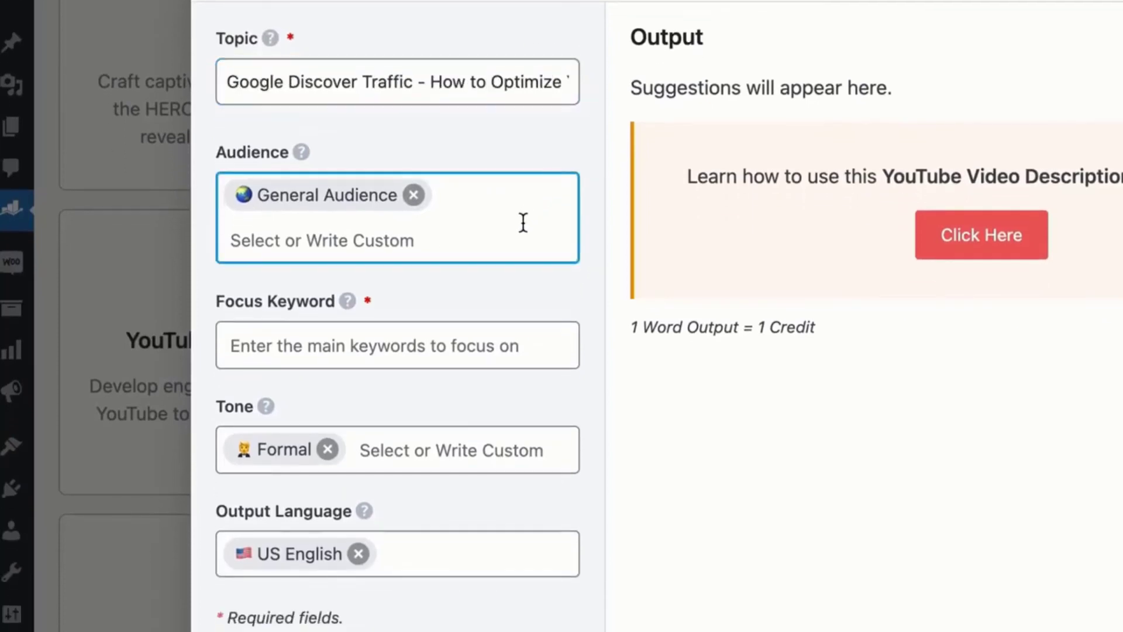
{"action": "left_click", "coordinate": [577, 284]}
{"action": "type", "text": "Google Disco"}
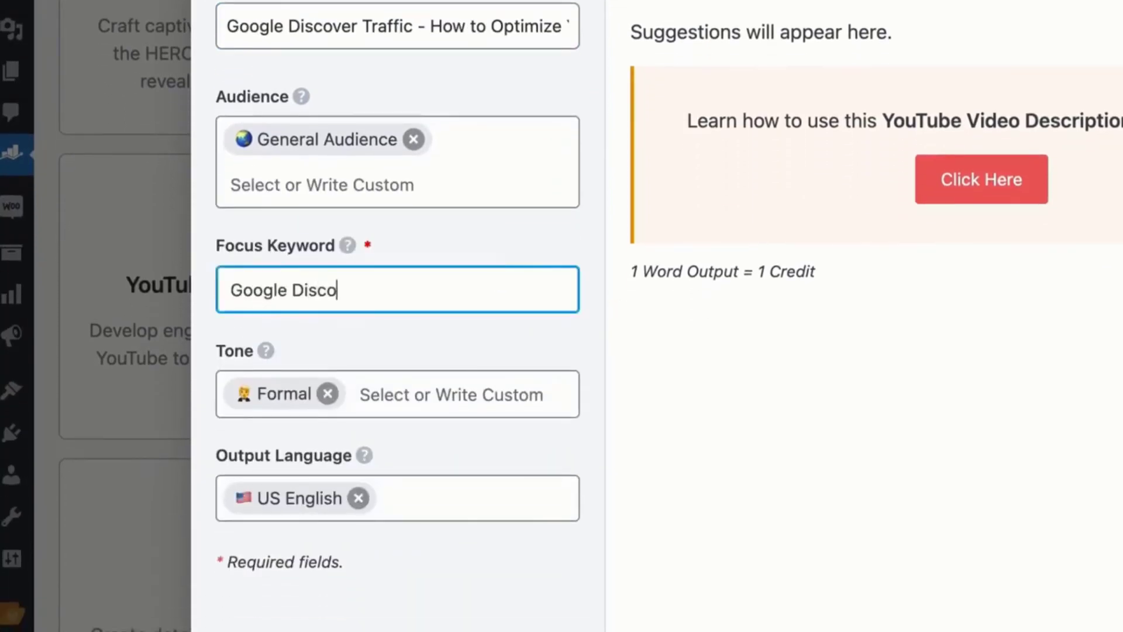
{"action": "type", "text": "ver Traffic"}
{"action": "key", "text": "Return"}
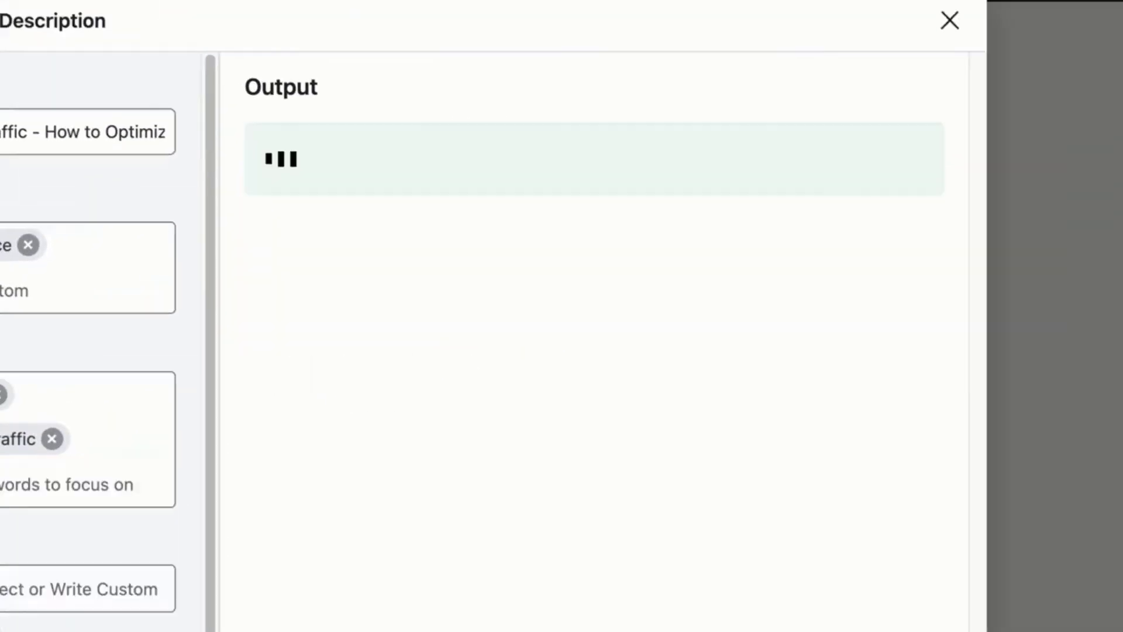